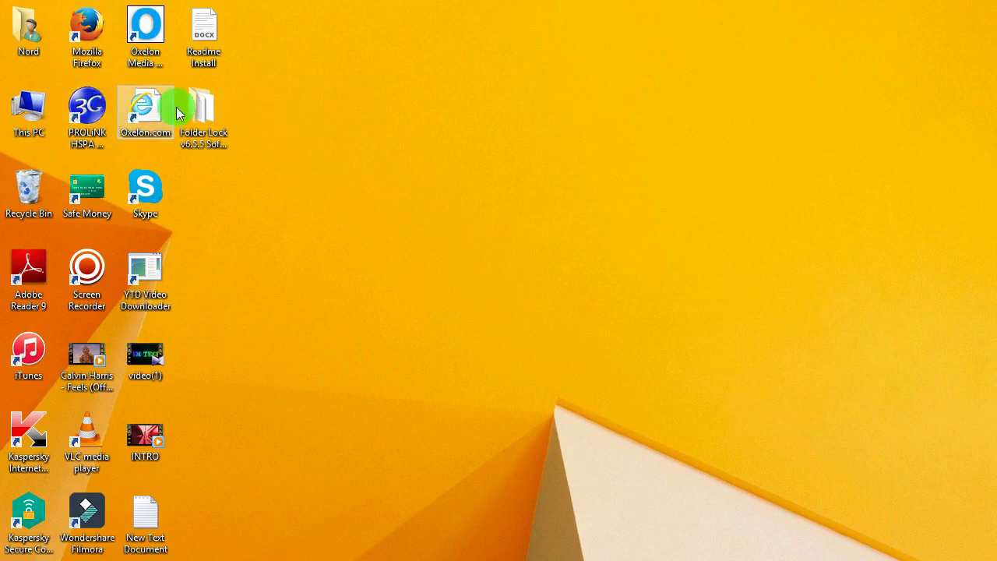
- Refresh the desktop twice from its right-click menu
{"action": "right_click", "coordinate": [372, 161]}
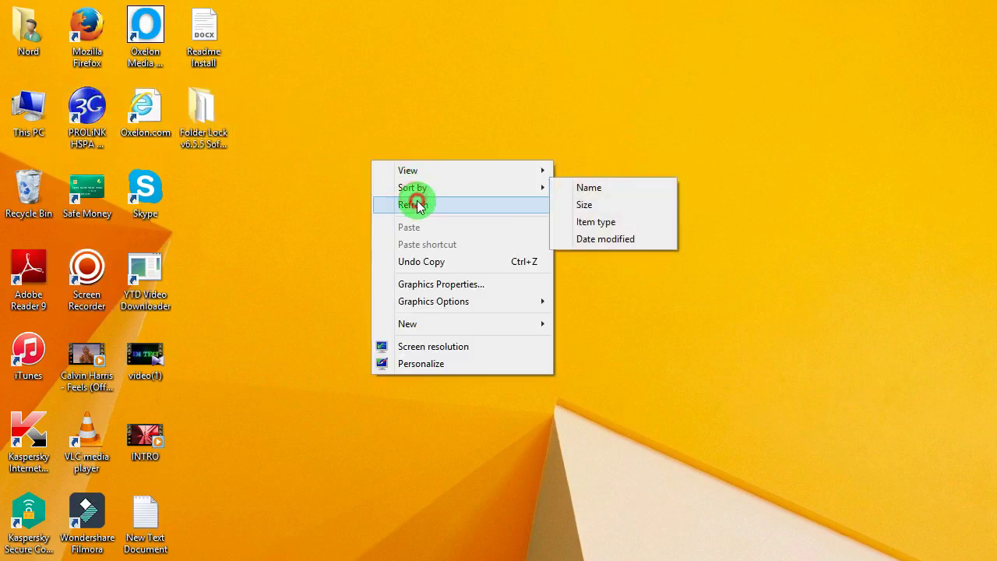
{"action": "left_click", "coordinate": [413, 204]}
{"action": "right_click", "coordinate": [410, 189]}
{"action": "left_click", "coordinate": [449, 234]}
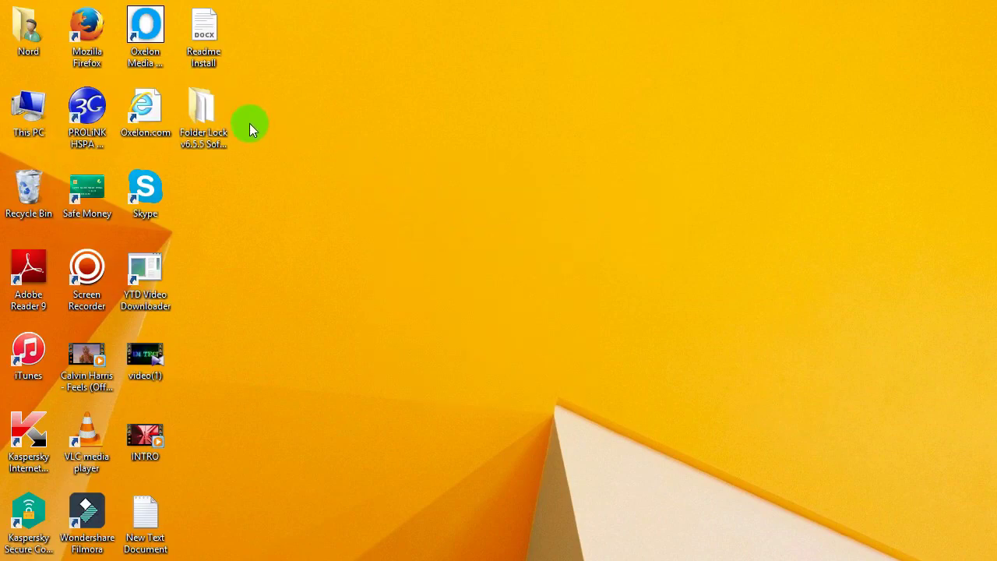
- Run the folder-lock installer from the Folder Lock v6.5.5 Software folder without compatibility help, in English
{"action": "double_click", "coordinate": [197, 131]}
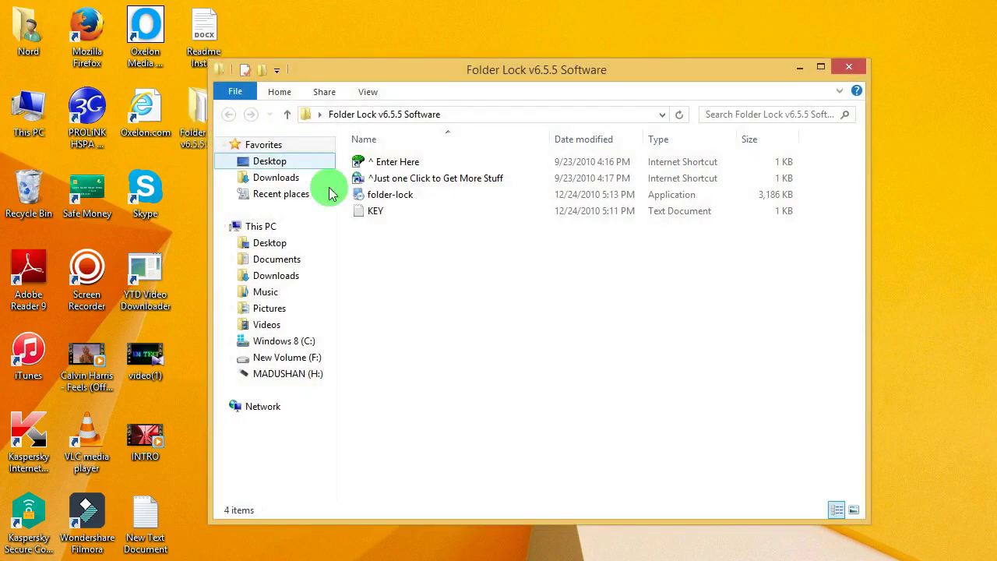
{"action": "left_click", "coordinate": [389, 196]}
{"action": "double_click", "coordinate": [390, 196]}
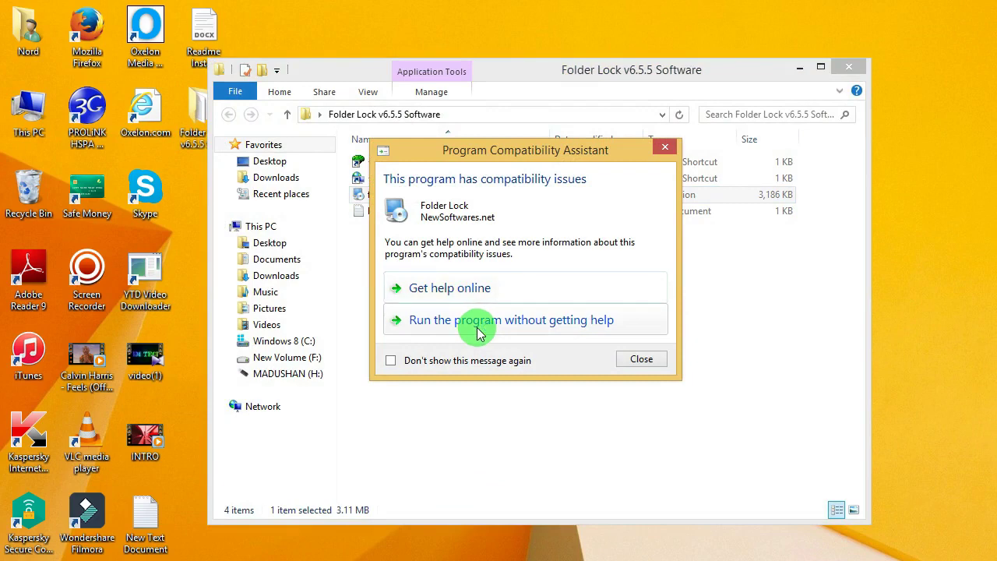
{"action": "left_click", "coordinate": [479, 331]}
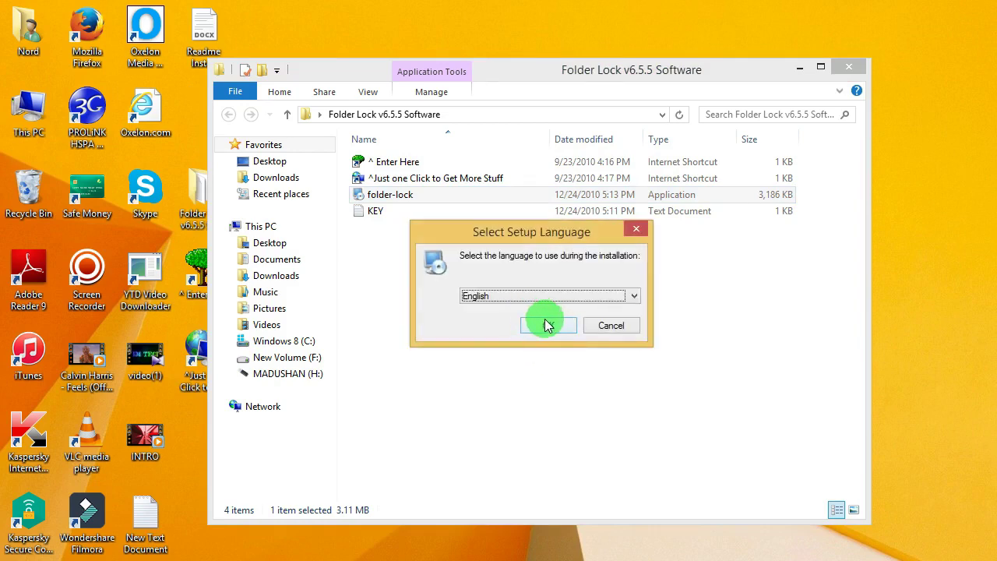
{"action": "left_click", "coordinate": [545, 325]}
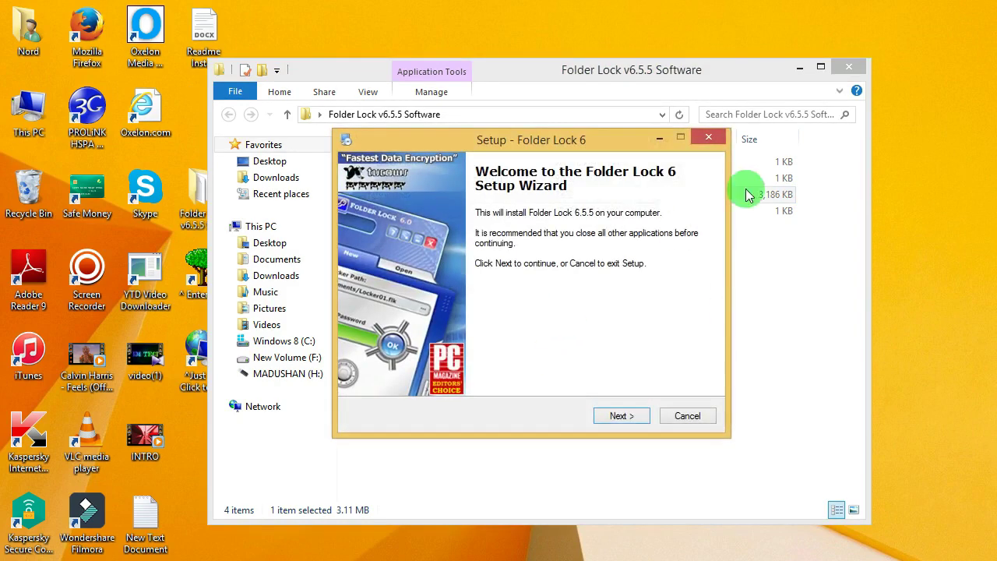
- Install Folder Lock 6 with default folders, finish with launch enabled, then go to the Start screen
{"action": "left_click", "coordinate": [860, 72]}
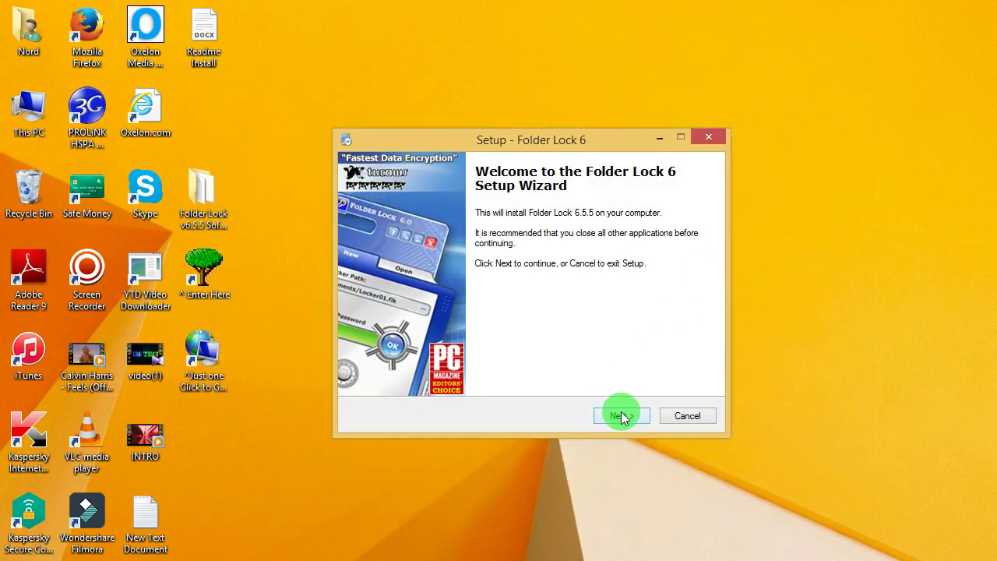
{"action": "left_click", "coordinate": [621, 414]}
{"action": "left_click", "coordinate": [621, 415]}
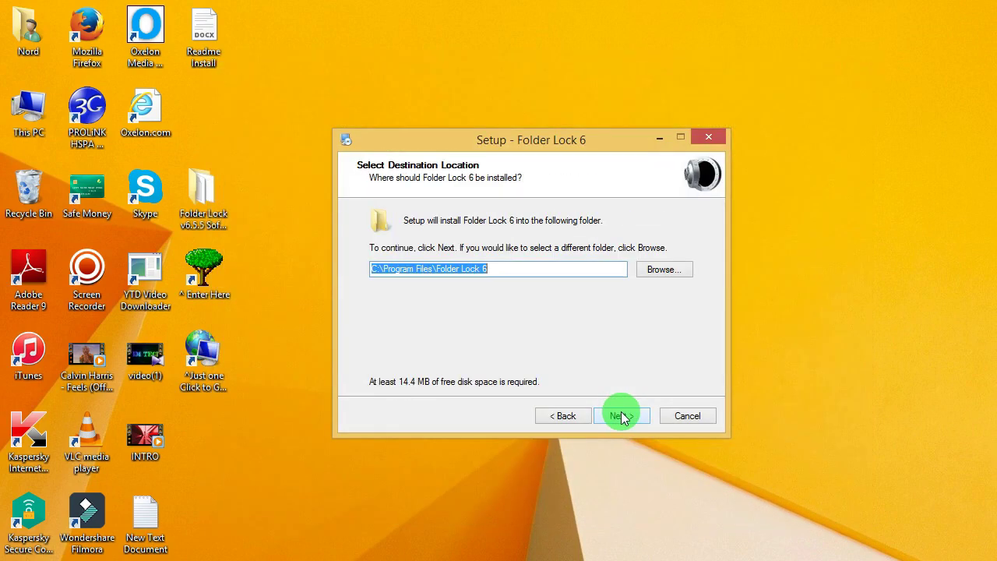
{"action": "left_click", "coordinate": [621, 414]}
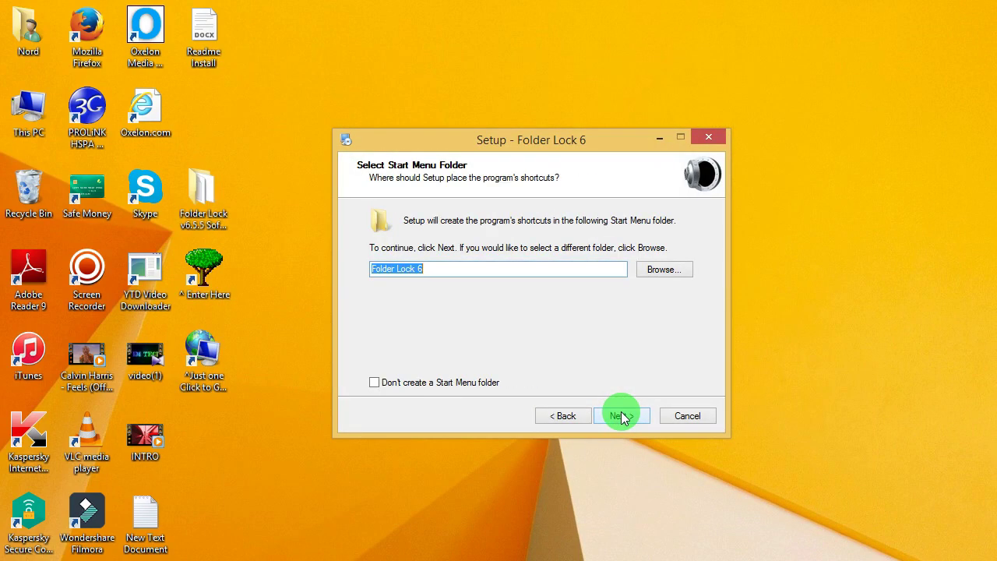
{"action": "left_click", "coordinate": [621, 414]}
{"action": "left_click", "coordinate": [621, 415]}
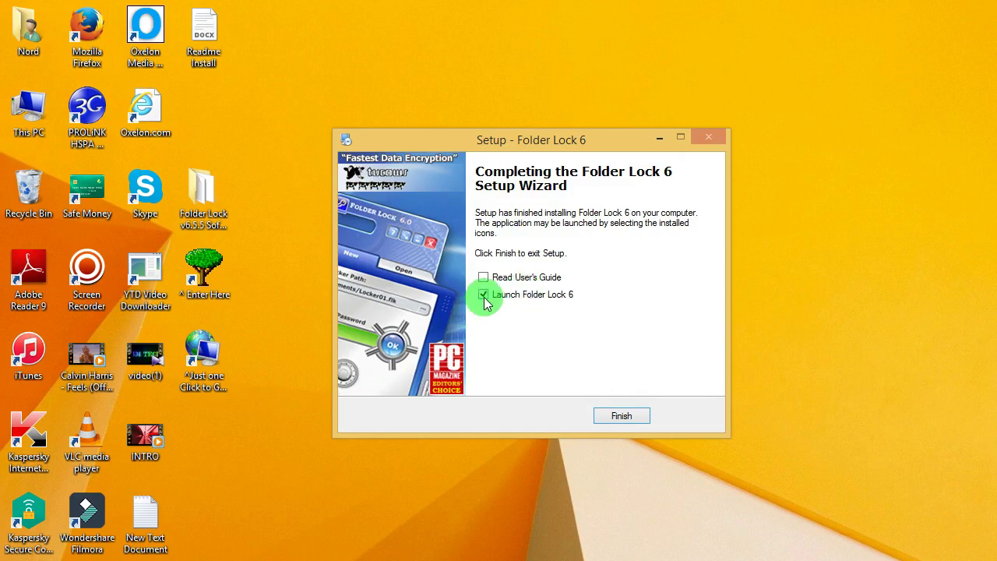
{"action": "left_click", "coordinate": [638, 415]}
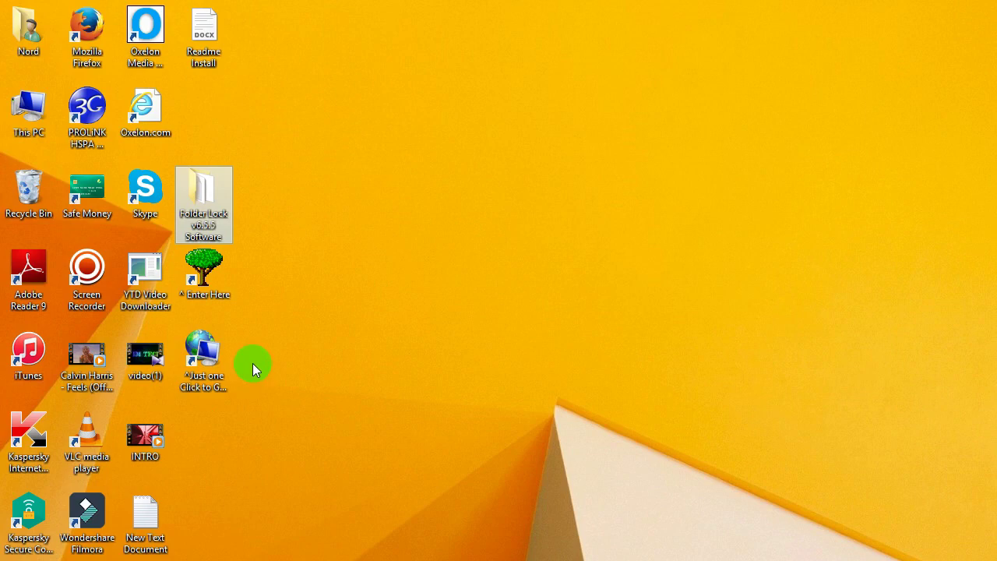
{"action": "key", "text": "super"}
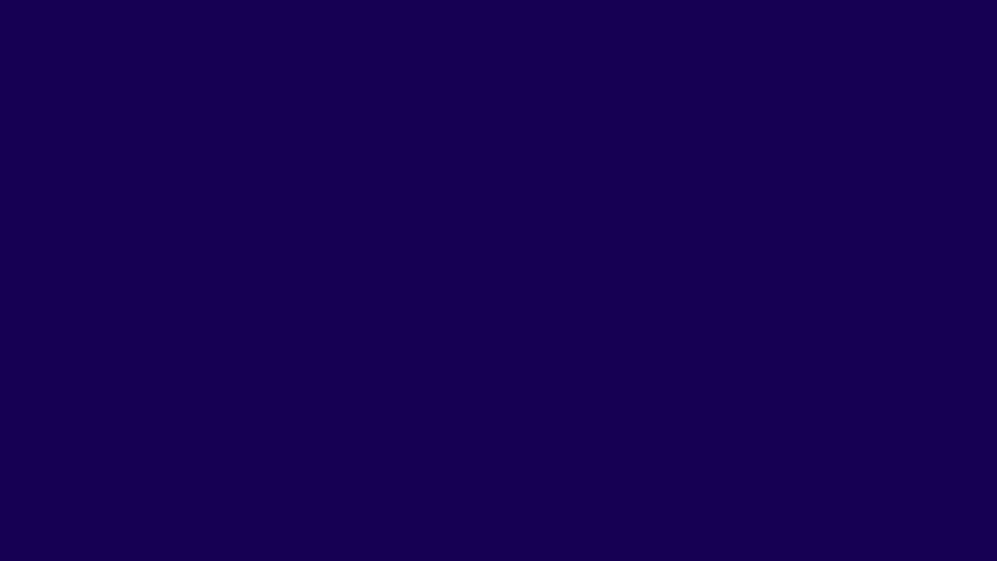
- Choose Enter Key in Folder Lock, then copy the registration key line from KEY.txt
{"action": "left_click", "coordinate": [162, 505]}
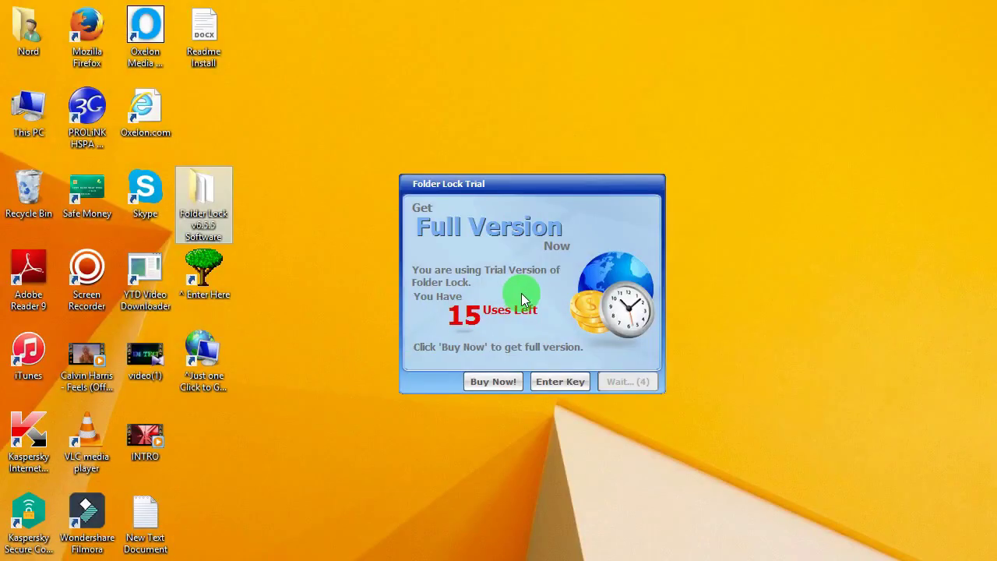
{"action": "left_click", "coordinate": [559, 382]}
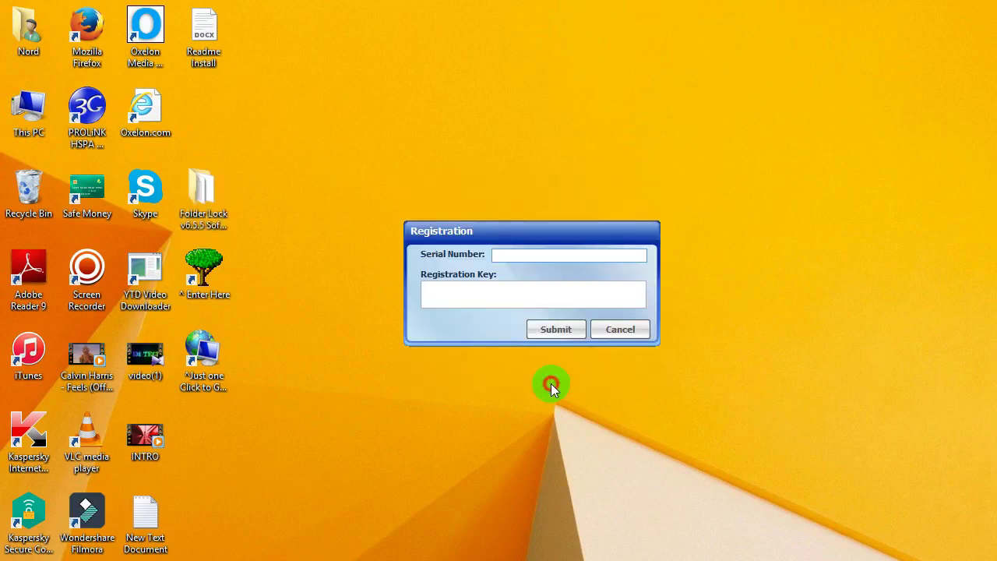
{"action": "double_click", "coordinate": [224, 209]}
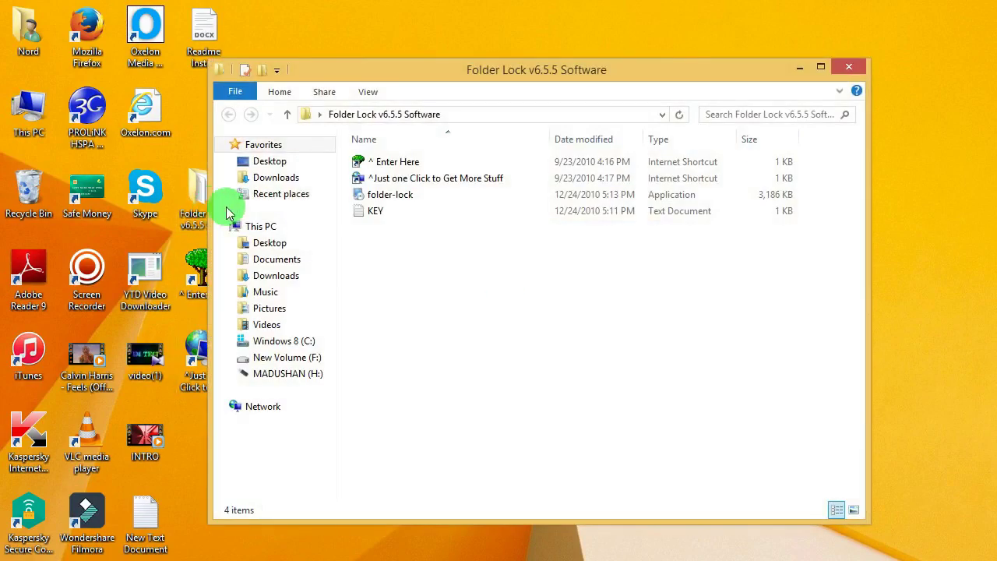
{"action": "double_click", "coordinate": [390, 209]}
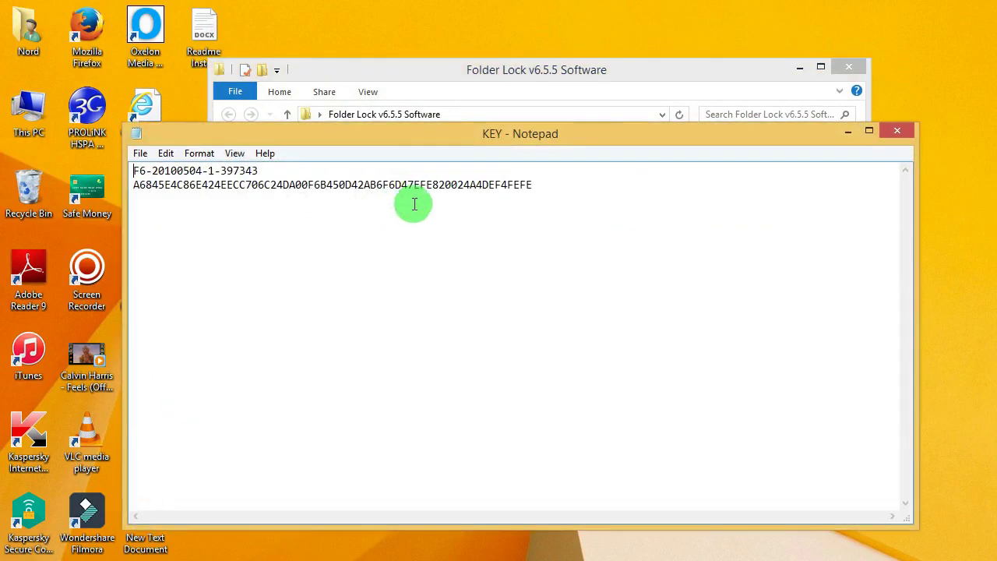
{"action": "left_click_drag", "start_coordinate": [574, 182], "coordinate": [123, 182]}
{"action": "right_click", "coordinate": [148, 196]}
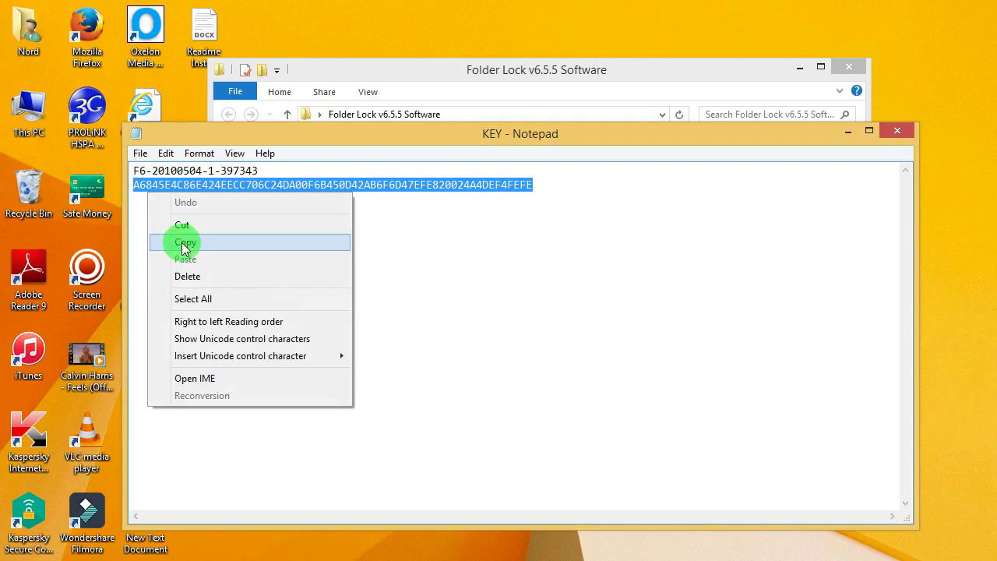
{"action": "left_click", "coordinate": [184, 243]}
{"action": "left_click", "coordinate": [849, 132]}
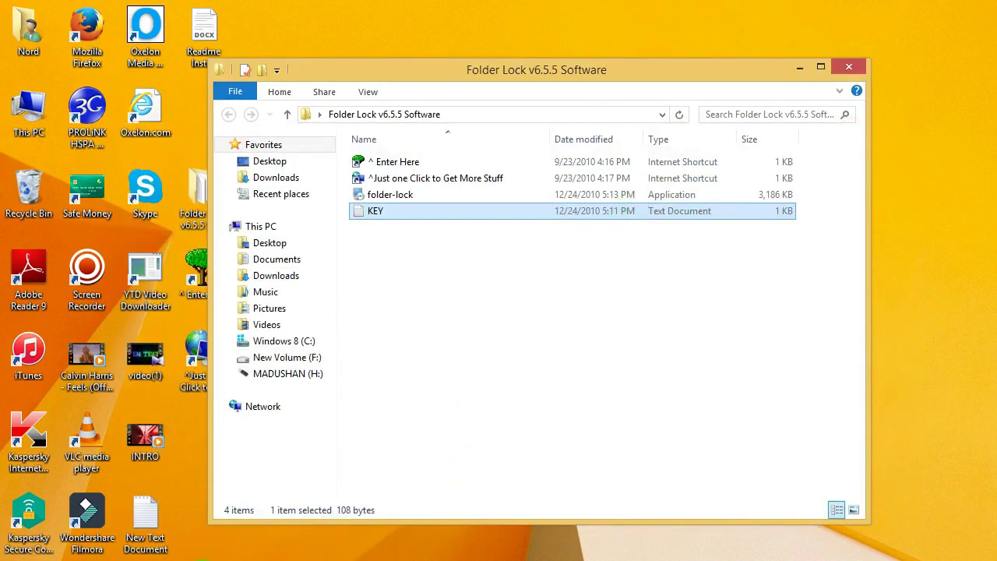
- Paste the copied key into the Registration Key field, then select the Serial Number field
{"action": "mouse_move", "coordinate": [207, 557]}
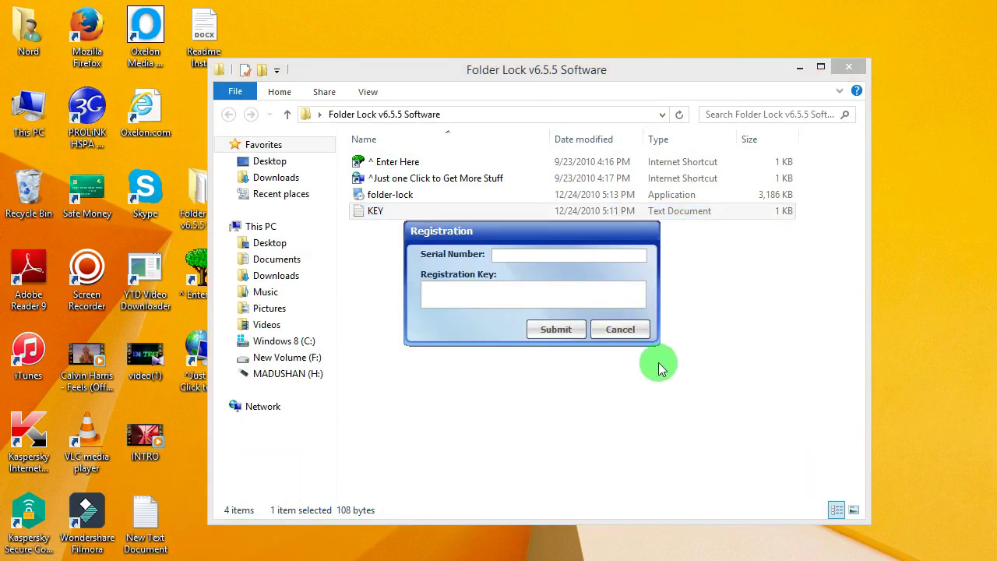
{"action": "left_click", "coordinate": [507, 303]}
{"action": "right_click", "coordinate": [508, 303]}
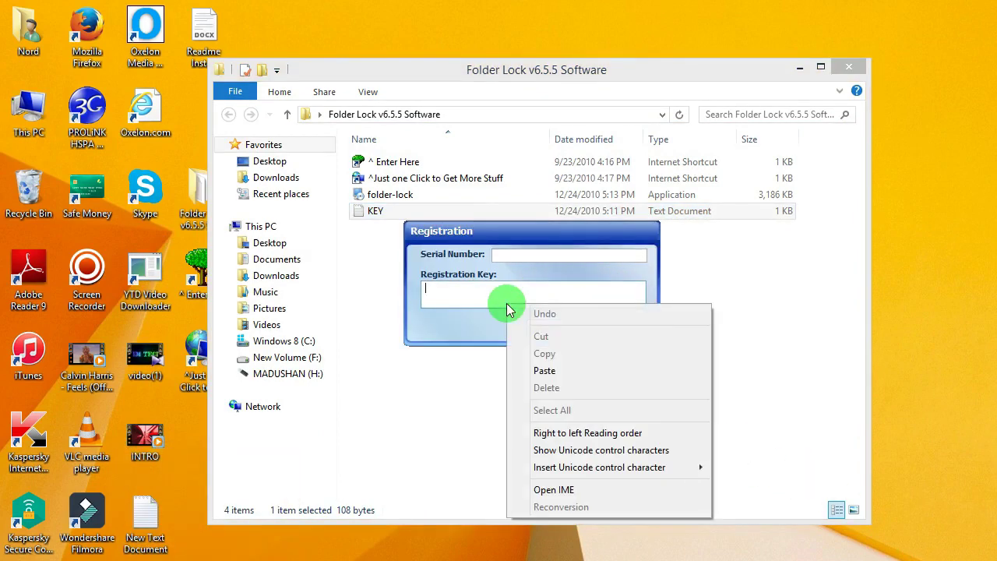
{"action": "left_click", "coordinate": [536, 372]}
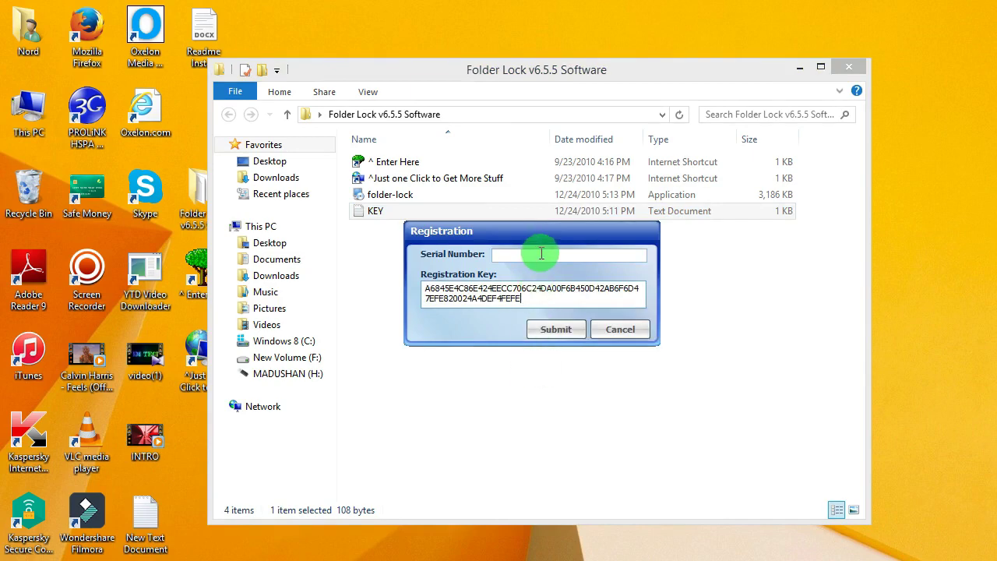
{"action": "left_click", "coordinate": [517, 253]}
- Copy the serial number line from KEY.txt, then close the file and the software folder
{"action": "double_click", "coordinate": [459, 211]}
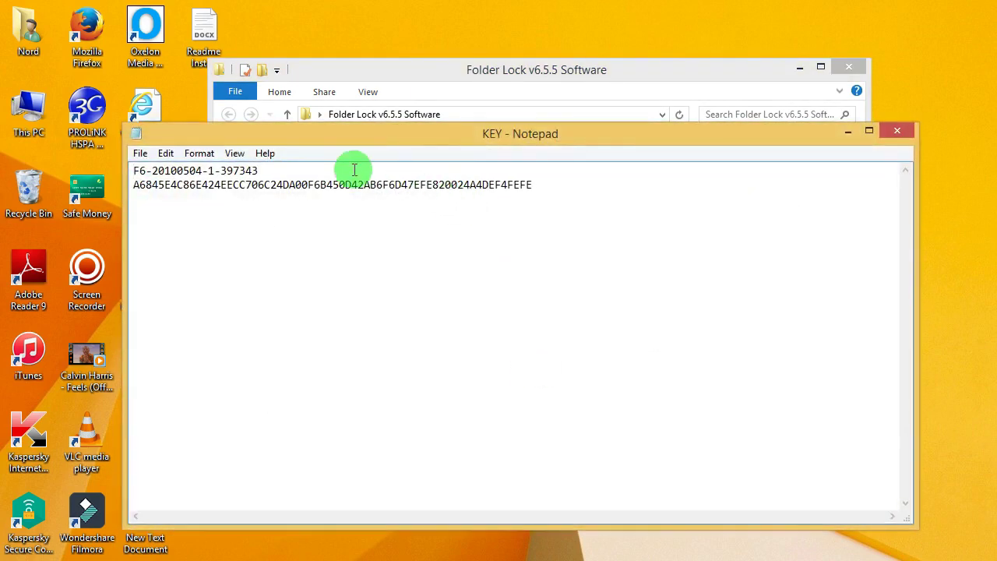
{"action": "left_click_drag", "start_coordinate": [310, 167], "coordinate": [137, 170]}
{"action": "right_click", "coordinate": [144, 176]}
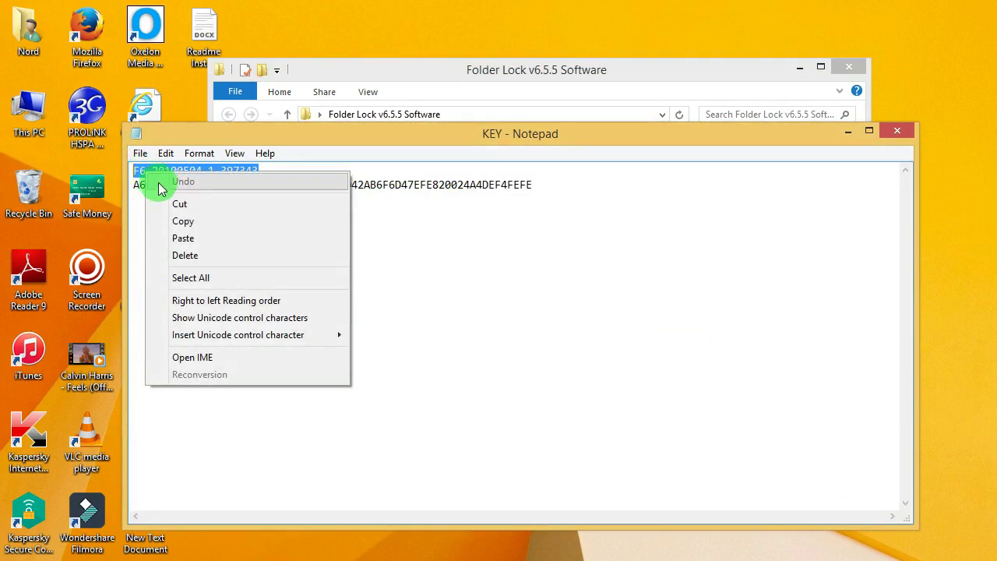
{"action": "left_click", "coordinate": [182, 221]}
{"action": "left_click", "coordinate": [895, 130]}
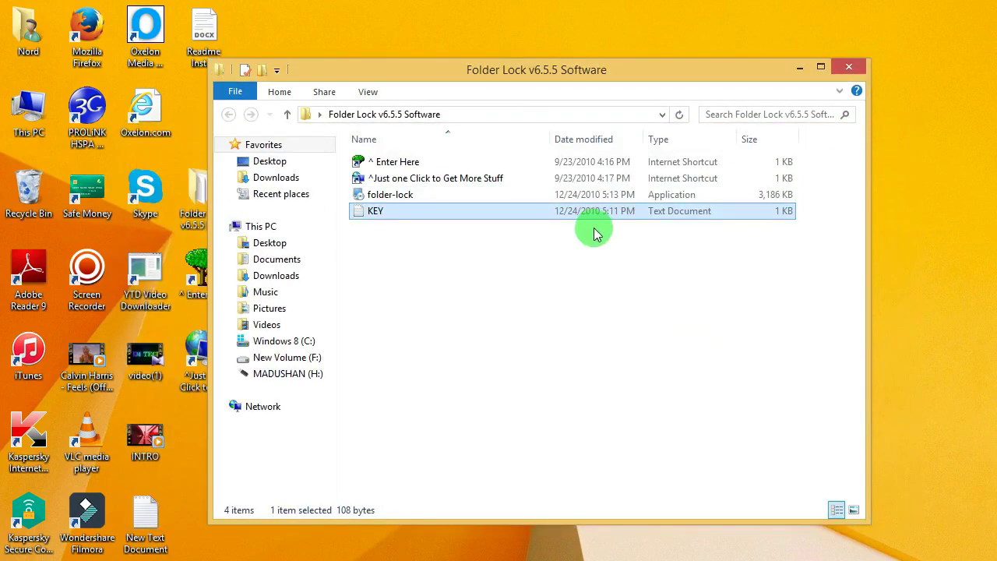
{"action": "left_click", "coordinate": [847, 68]}
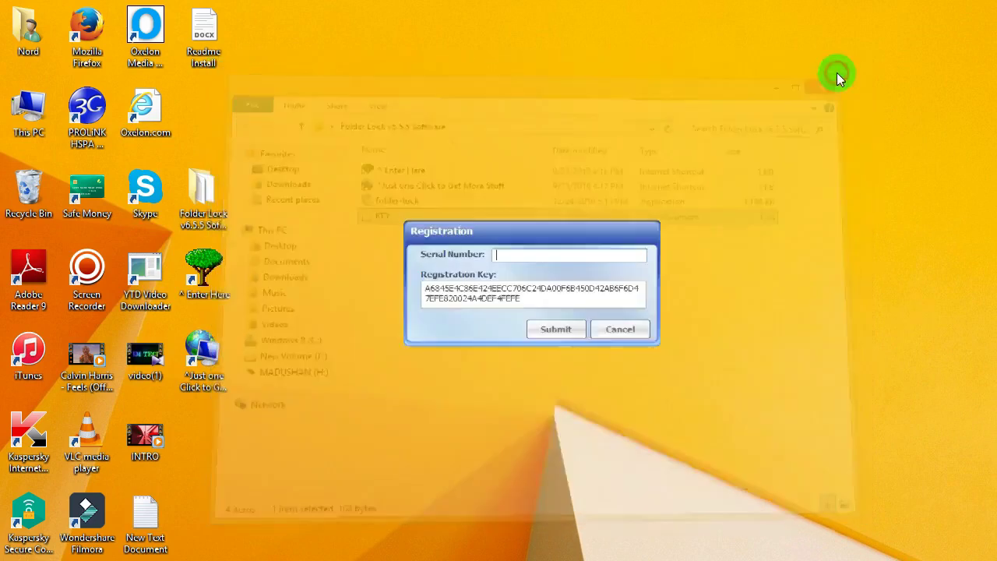
- Paste the serial number into its field, submit the registration, and dismiss the confirmation
{"action": "left_click", "coordinate": [567, 254]}
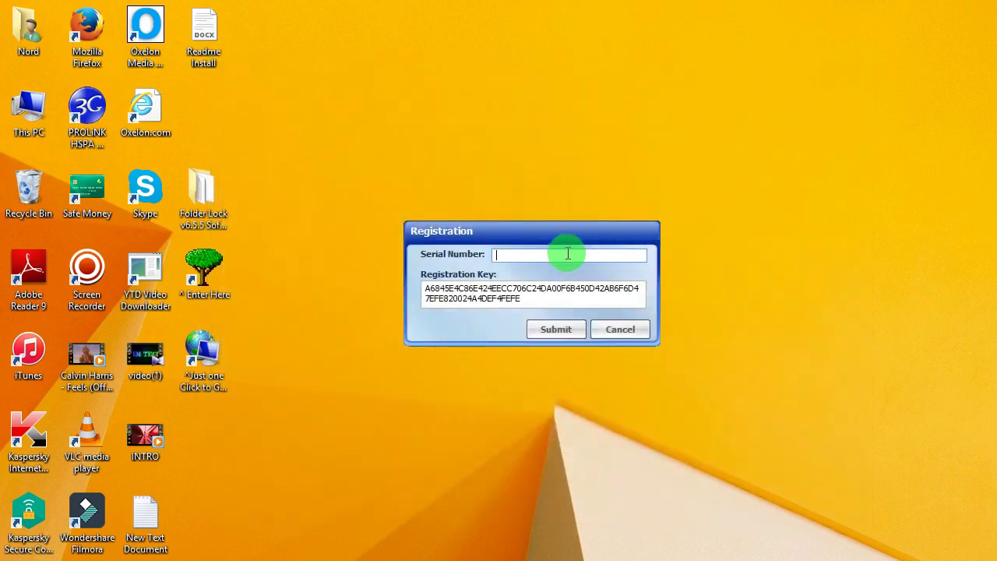
{"action": "right_click", "coordinate": [568, 254]}
{"action": "left_click", "coordinate": [601, 323]}
{"action": "left_click", "coordinate": [581, 328]}
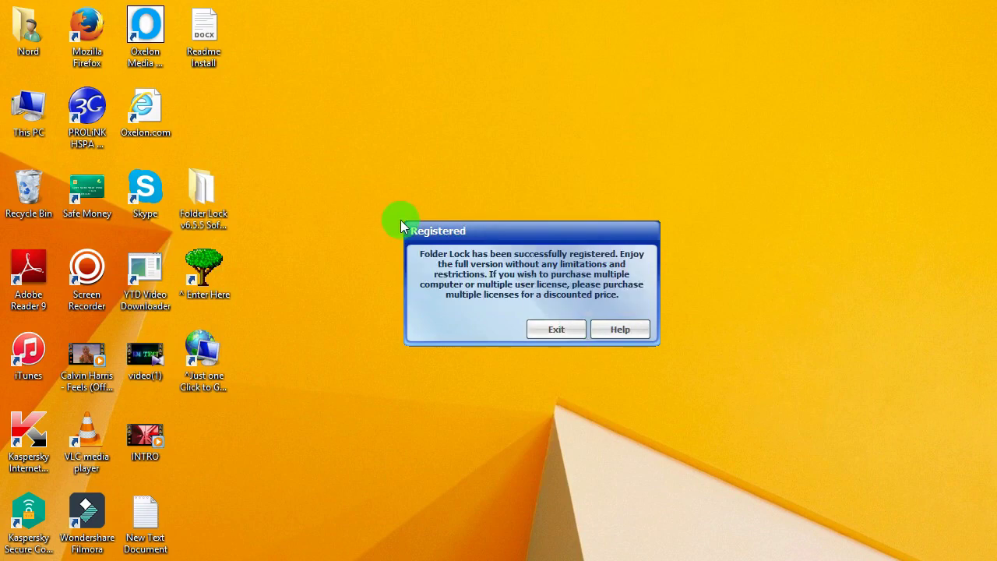
{"action": "left_click", "coordinate": [572, 336]}
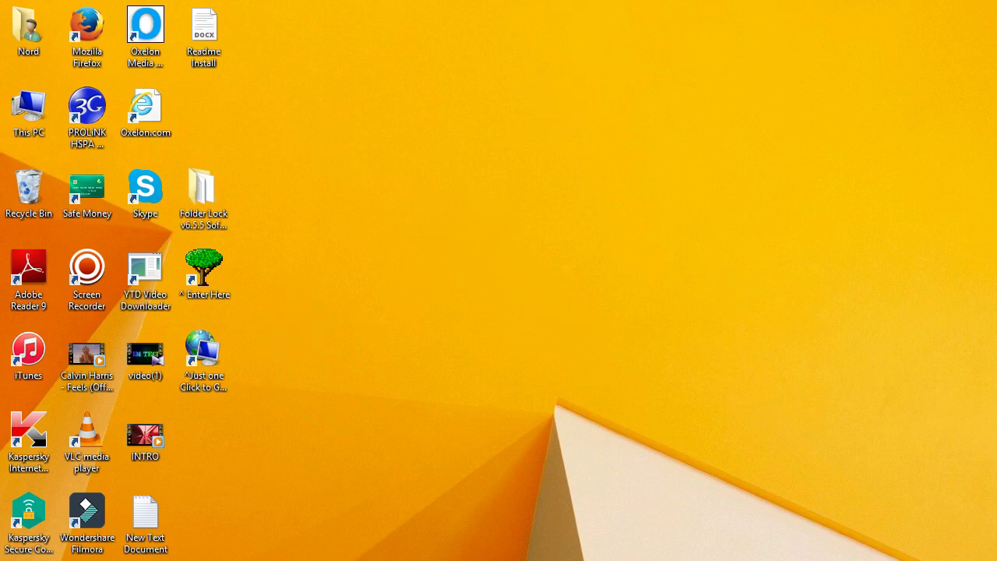
{"action": "key", "text": "super"}
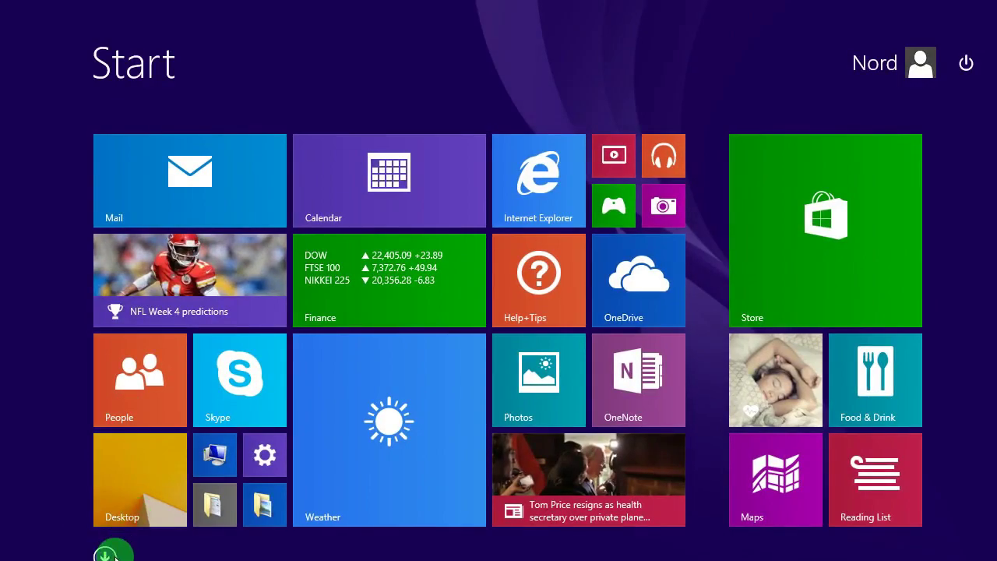
{"action": "left_click", "coordinate": [106, 555]}
{"action": "scroll", "coordinate": [175, 382], "scroll_direction": "down", "scroll_amount": 2}
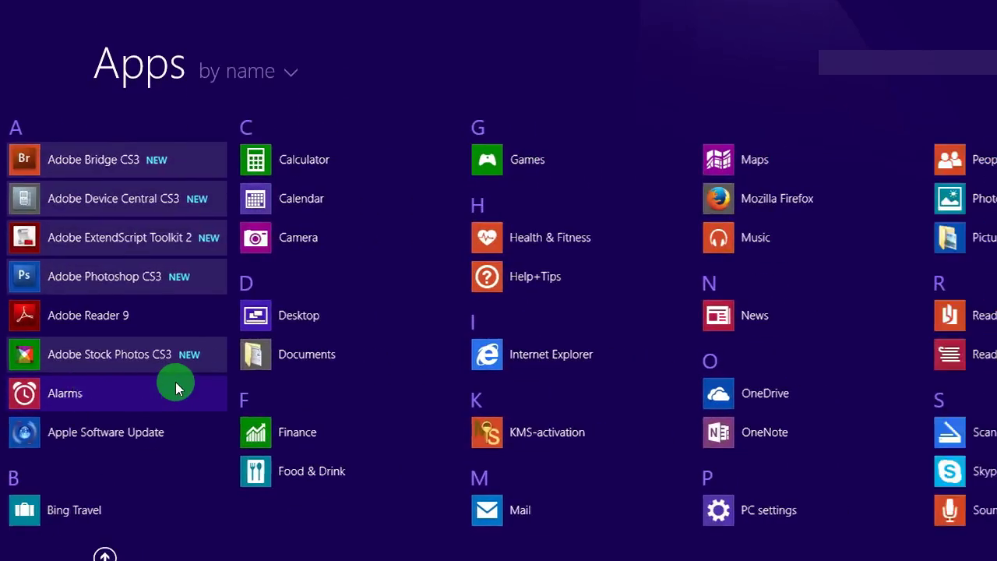
{"action": "scroll", "coordinate": [176, 382], "scroll_direction": "up", "scroll_amount": 2}
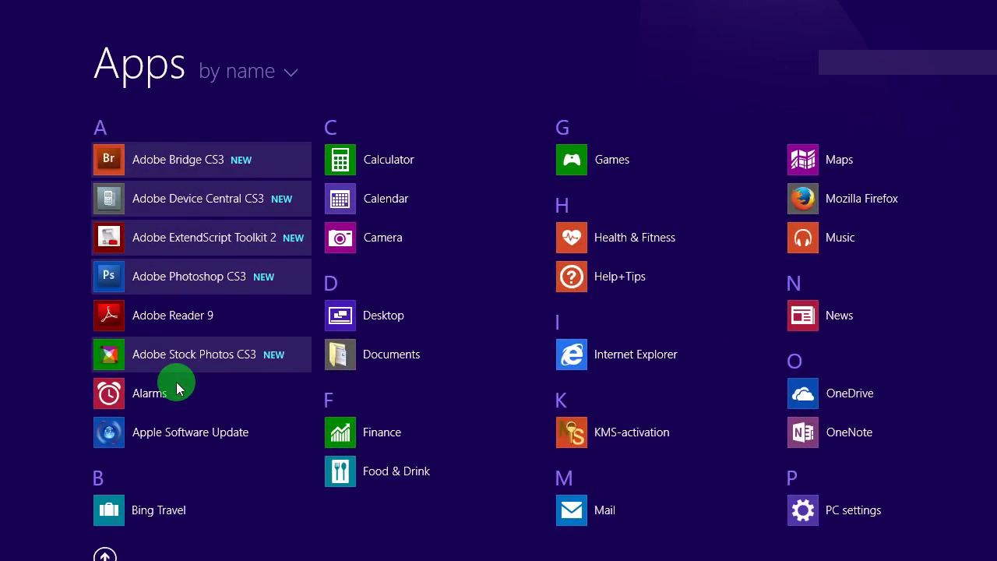
{"action": "scroll", "coordinate": [176, 382], "scroll_direction": "down", "scroll_amount": 3}
{"action": "scroll", "coordinate": [176, 382], "scroll_direction": "down", "scroll_amount": 2}
{"action": "scroll", "coordinate": [176, 382], "scroll_direction": "down", "scroll_amount": 2}
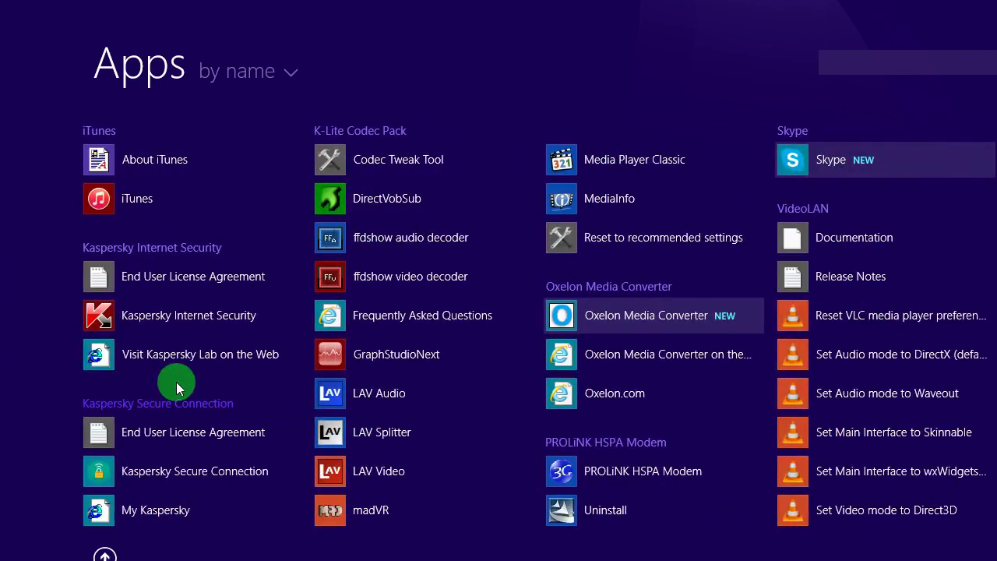
{"action": "scroll", "coordinate": [176, 382], "scroll_direction": "down", "scroll_amount": 3}
{"action": "scroll", "coordinate": [176, 382], "scroll_direction": "down", "scroll_amount": 3}
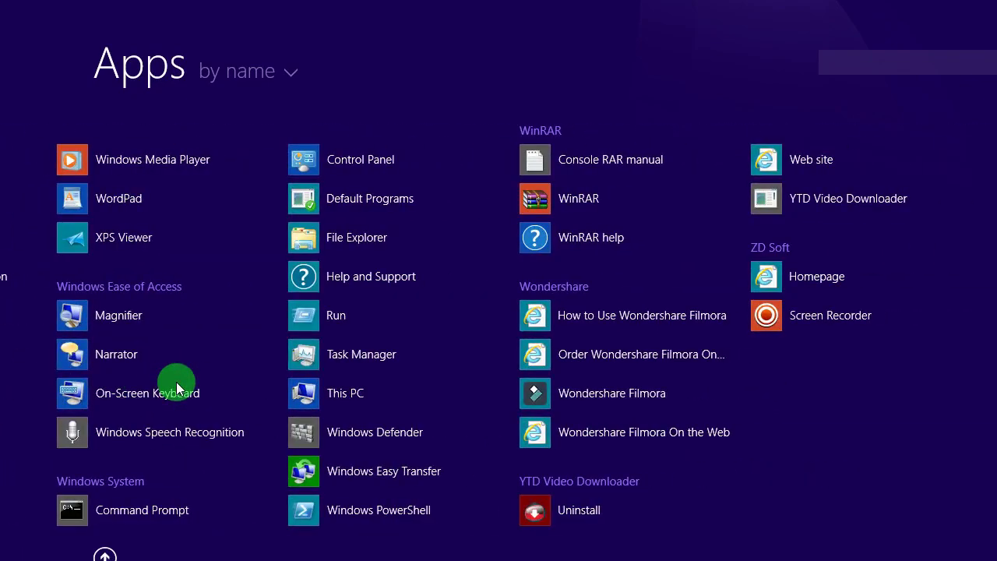
{"action": "scroll", "coordinate": [692, 363], "scroll_direction": "up", "scroll_amount": 2}
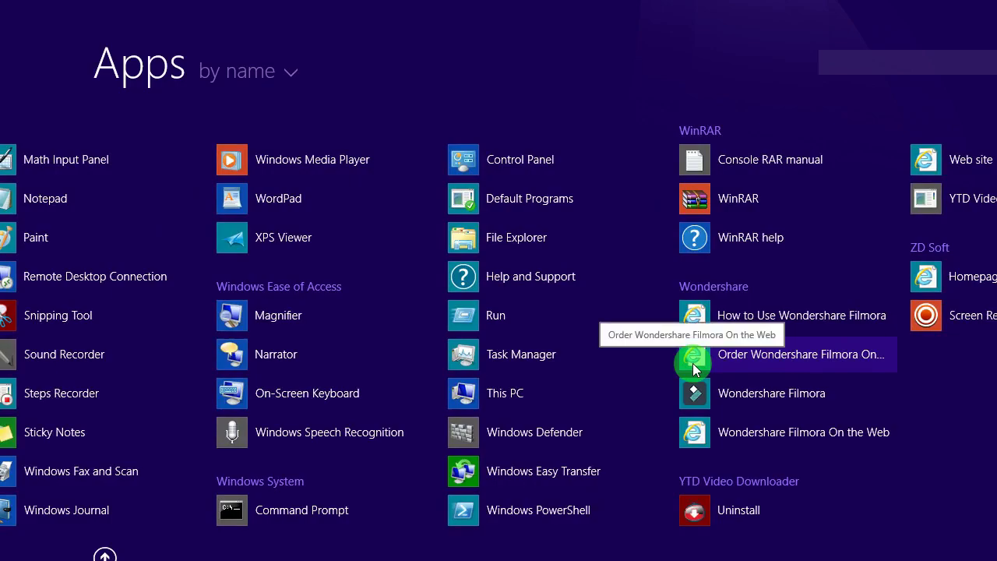
{"action": "scroll", "coordinate": [605, 398], "scroll_direction": "up", "scroll_amount": 2}
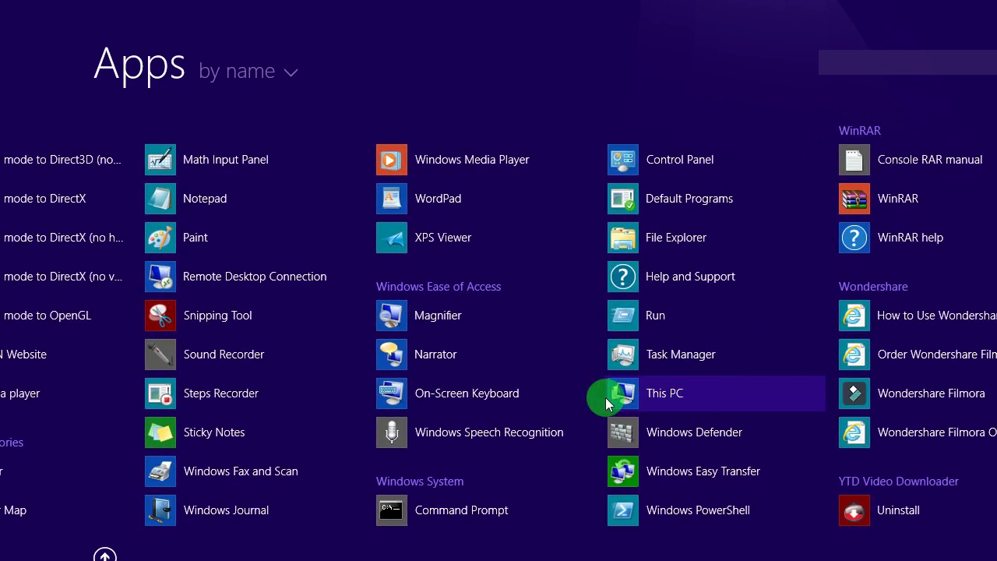
{"action": "scroll", "coordinate": [606, 397], "scroll_direction": "up", "scroll_amount": 5}
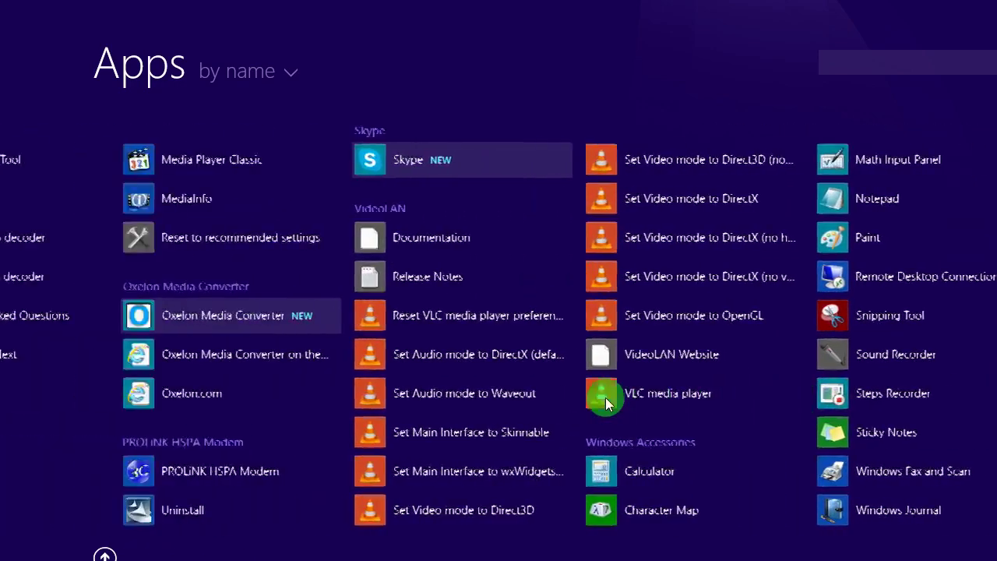
{"action": "scroll", "coordinate": [605, 398], "scroll_direction": "up", "scroll_amount": 5}
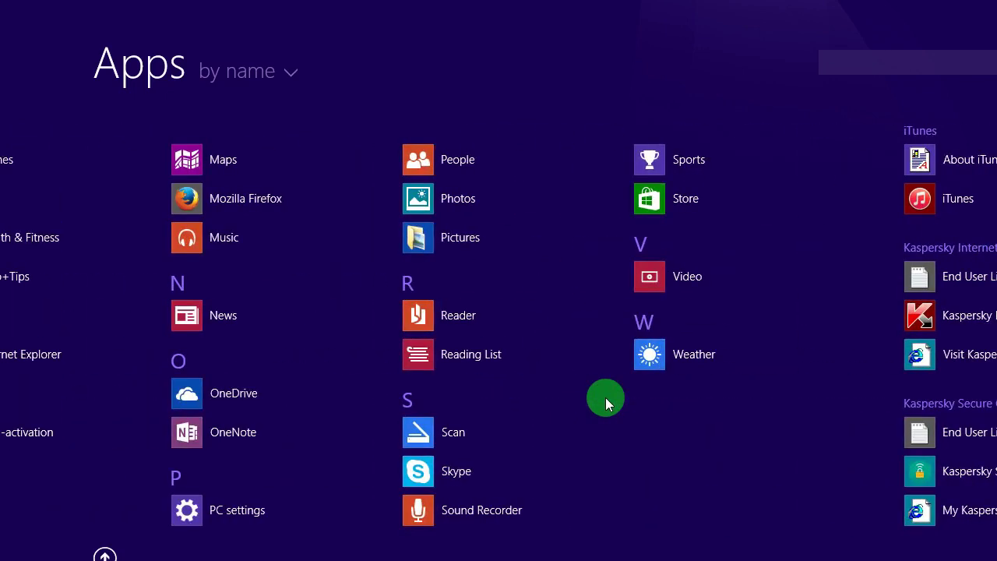
{"action": "scroll", "coordinate": [606, 397], "scroll_direction": "up", "scroll_amount": 3}
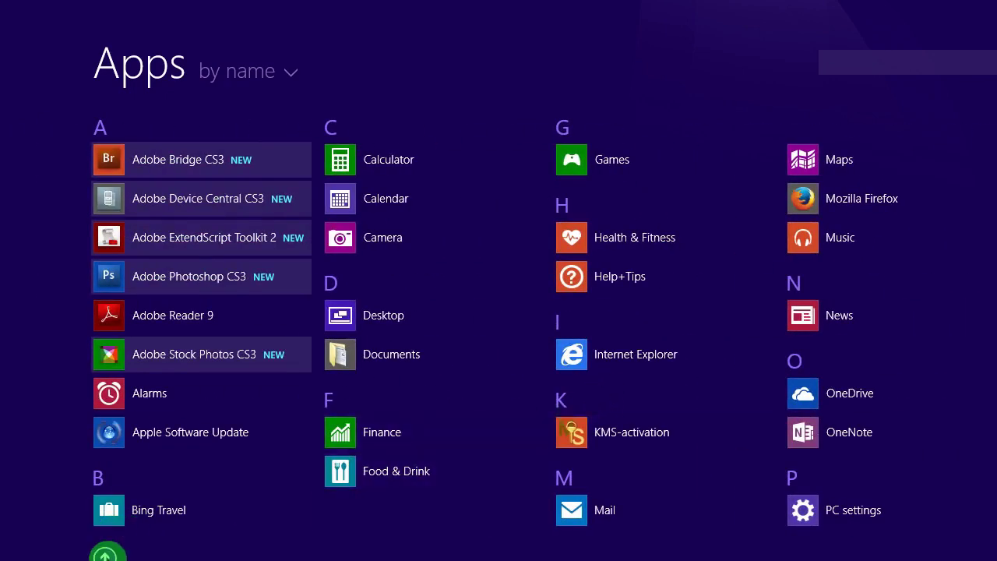
{"action": "left_click", "coordinate": [108, 555]}
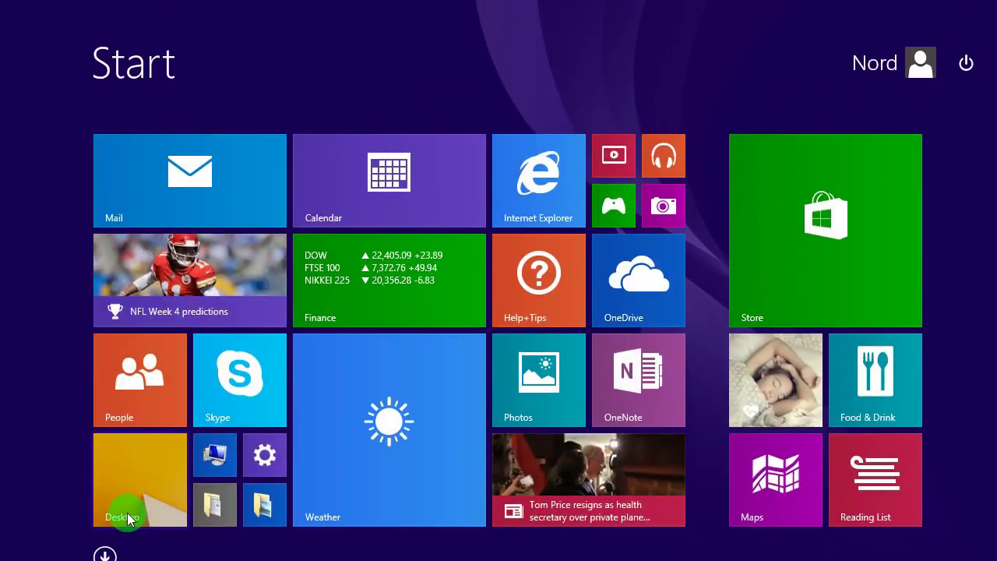
{"action": "left_click", "coordinate": [127, 513]}
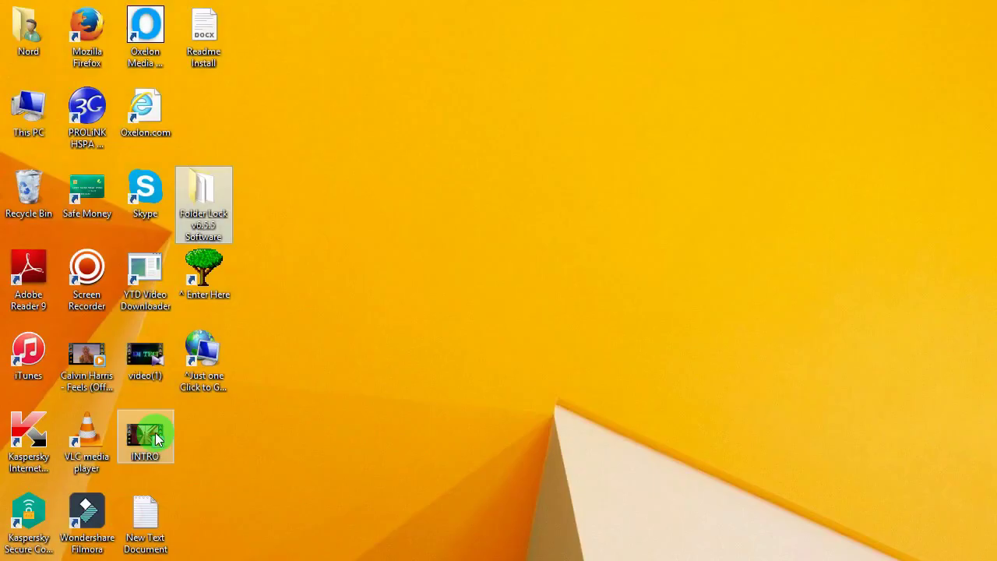
{"action": "double_click", "coordinate": [23, 109]}
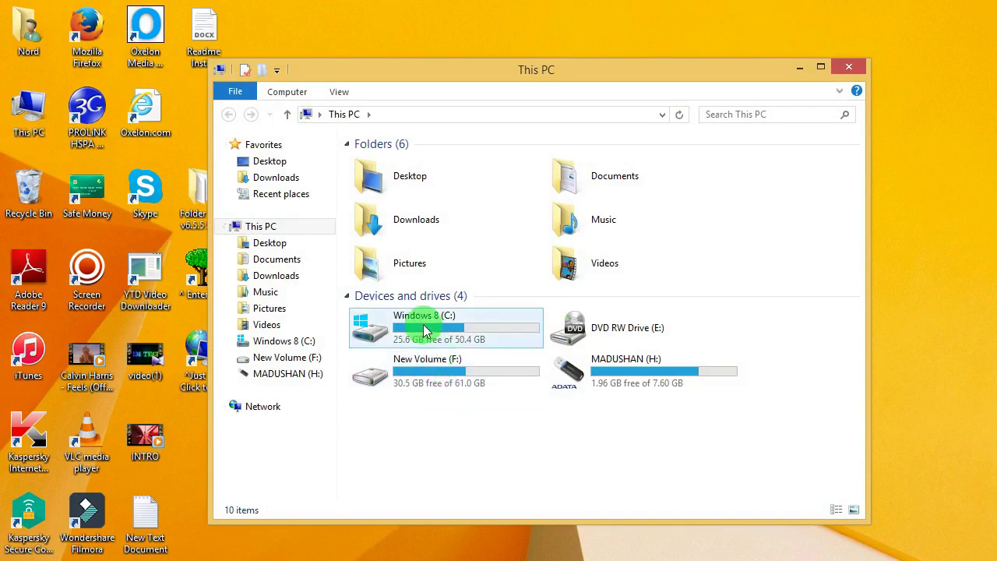
- Launch the Folder Lock 6 application from C:\Program Files\Folder Lock 6
{"action": "double_click", "coordinate": [421, 329]}
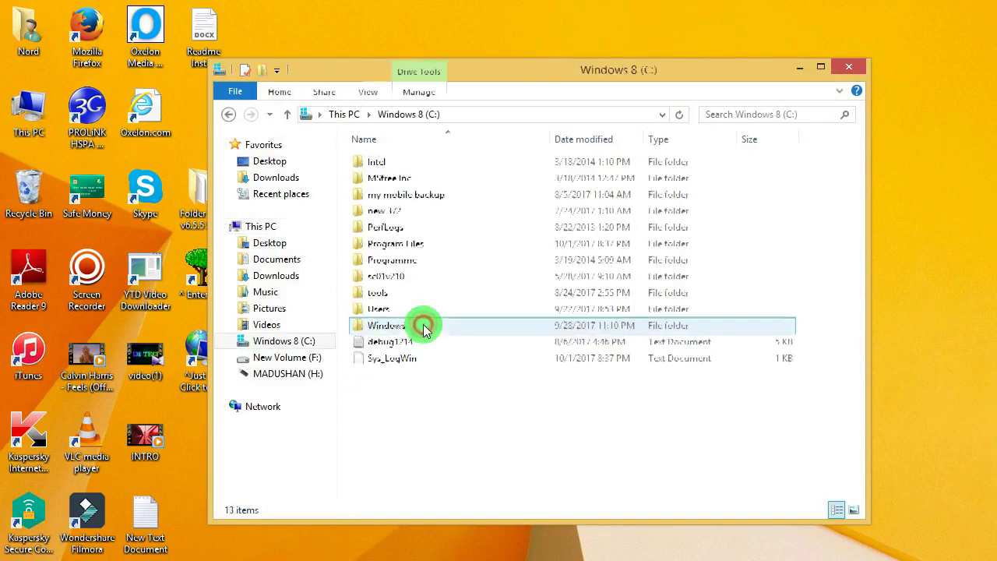
{"action": "double_click", "coordinate": [397, 244]}
{"action": "double_click", "coordinate": [395, 227]}
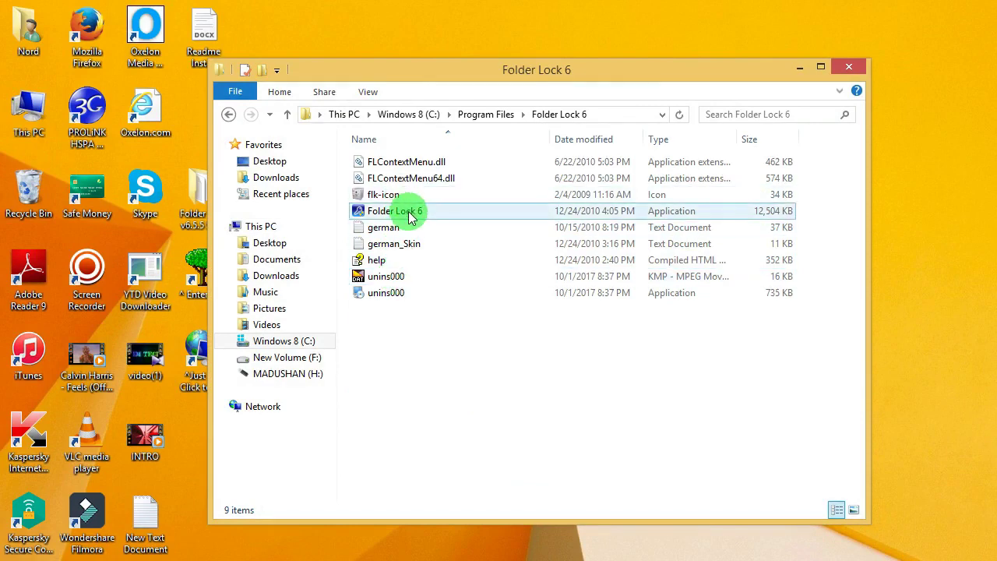
{"action": "left_click", "coordinate": [411, 217]}
{"action": "double_click", "coordinate": [411, 217]}
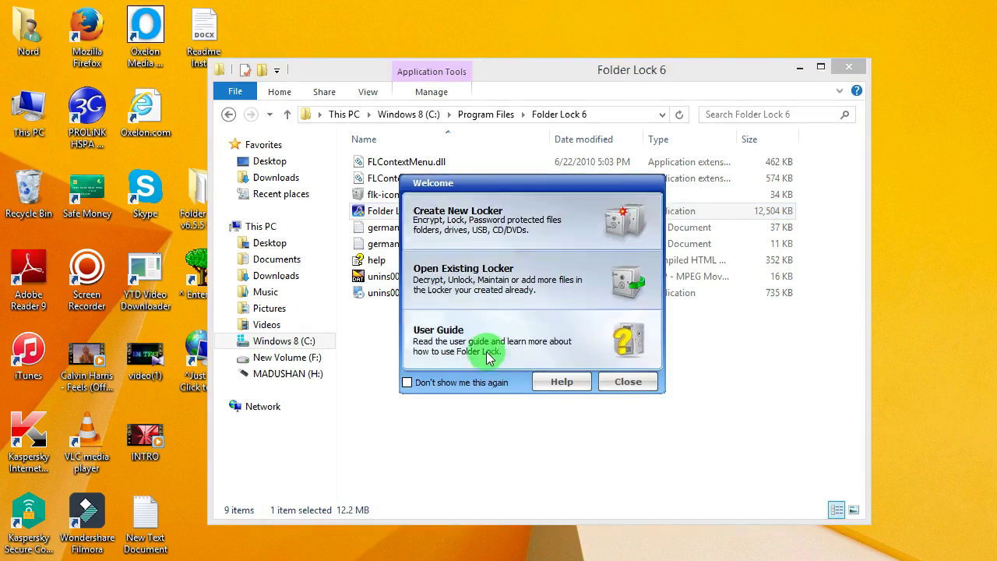
- Start a new locker and read the maximized 'Create a New Locker' help topic
{"action": "left_click", "coordinate": [850, 66]}
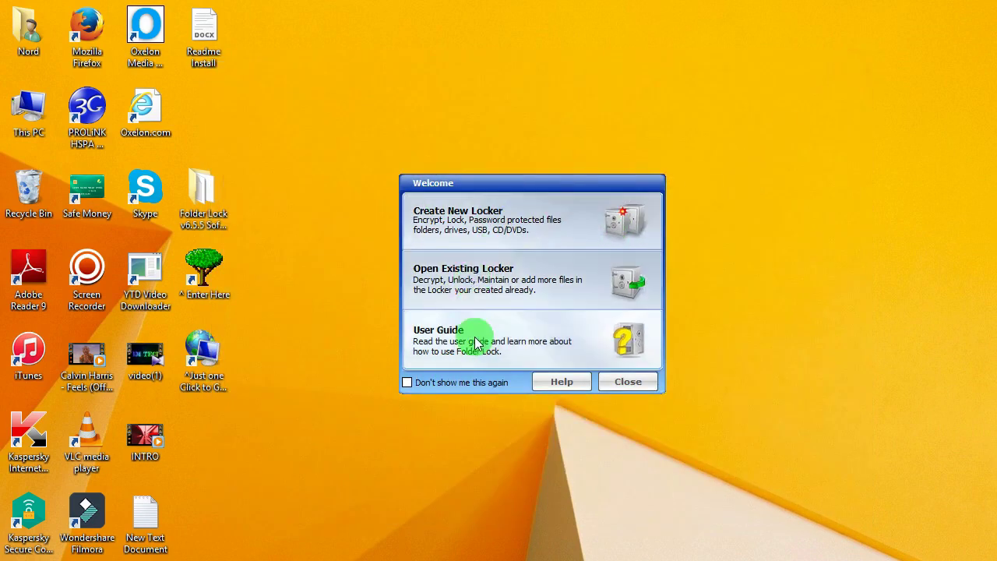
{"action": "left_click", "coordinate": [493, 217]}
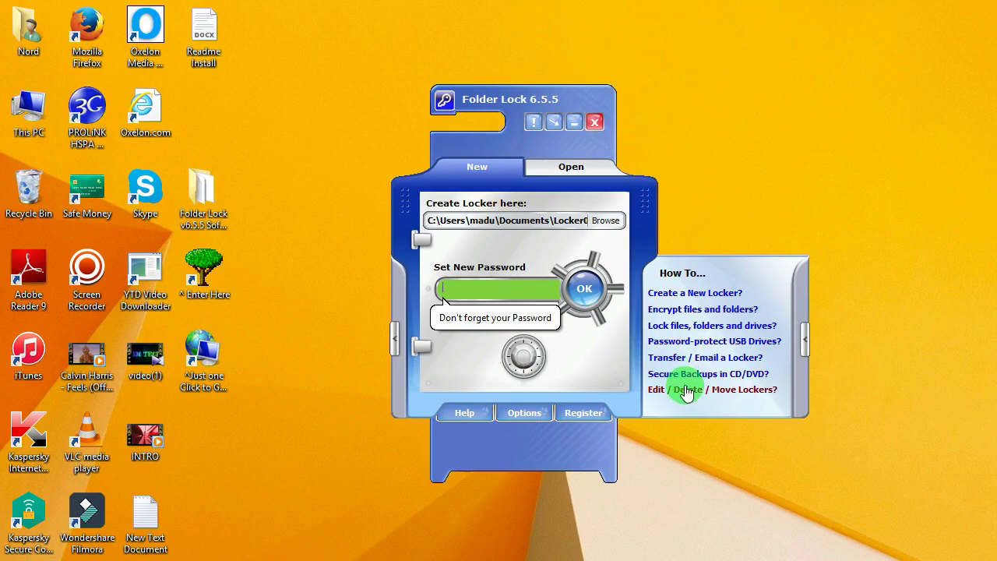
{"action": "left_click", "coordinate": [685, 294]}
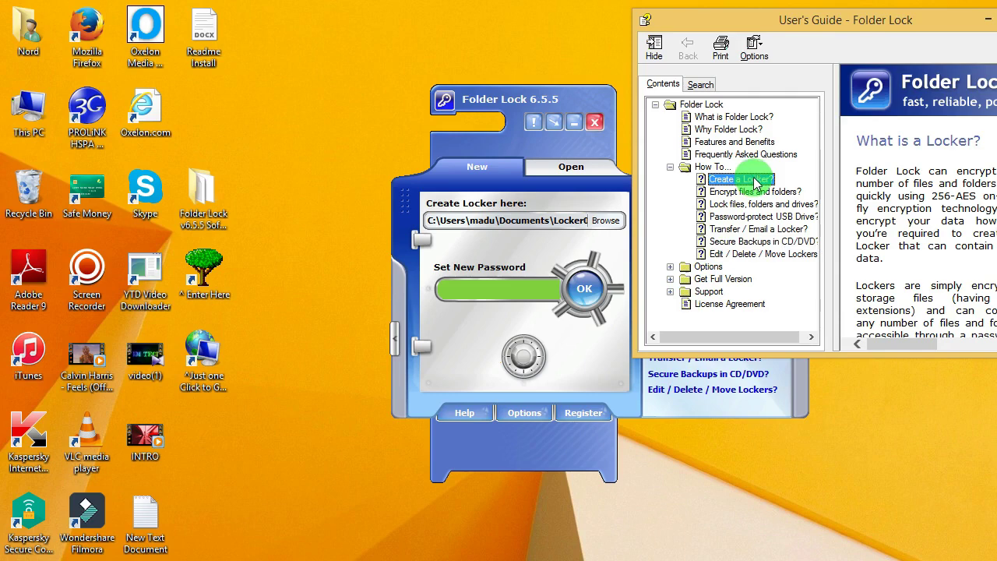
{"action": "double_click", "coordinate": [897, 35]}
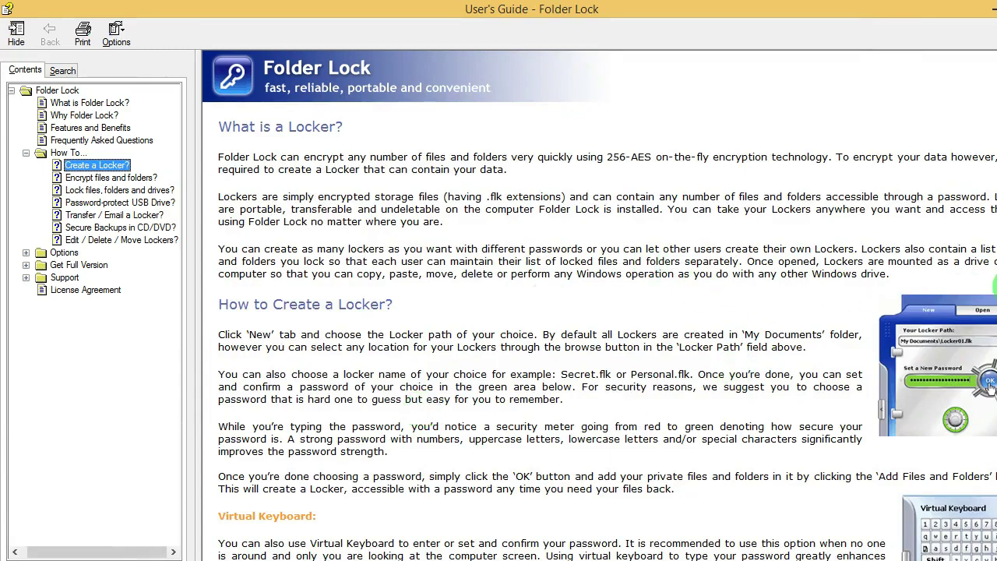
{"action": "scroll", "coordinate": [600, 312], "scroll_direction": "down", "scroll_amount": 5}
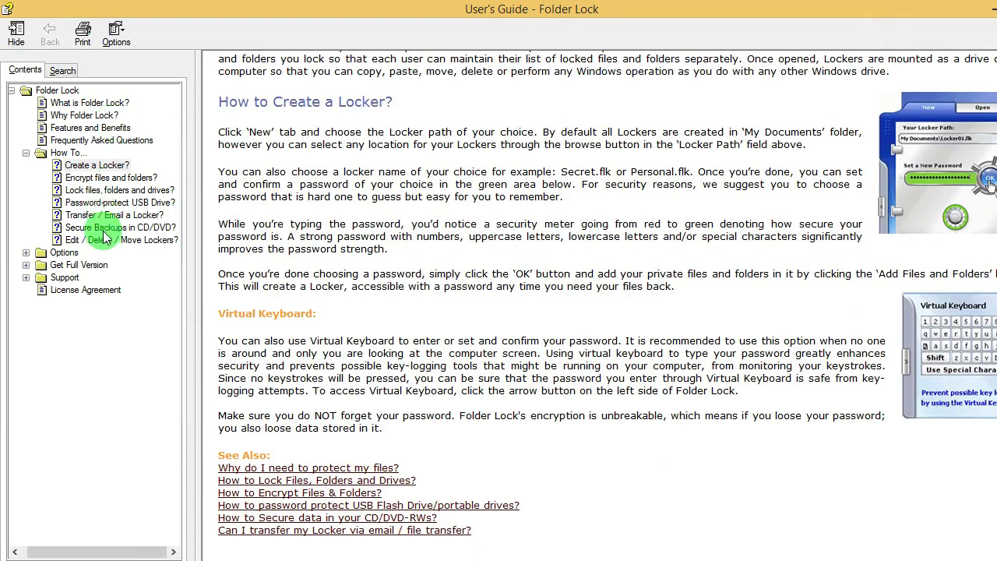
{"action": "left_click", "coordinate": [67, 70]}
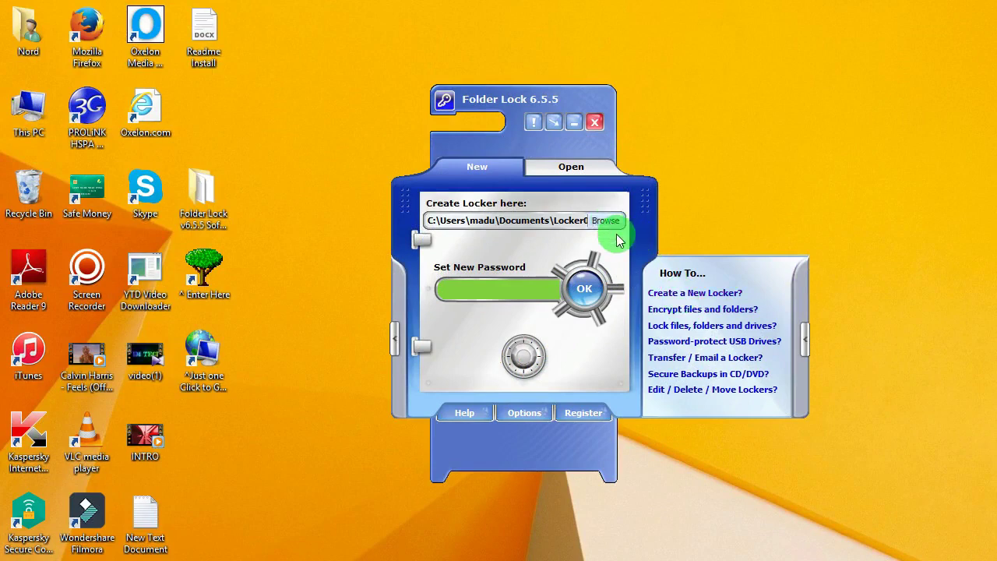
- Save the new locker as lock, an FLK file, on New Volume (F:)
{"action": "left_click", "coordinate": [808, 338]}
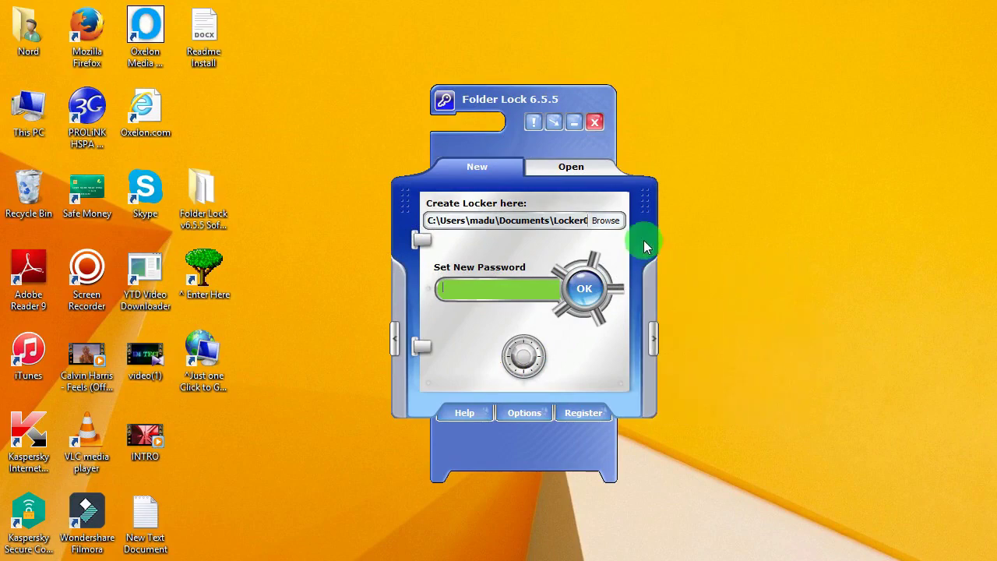
{"action": "left_click", "coordinate": [605, 222]}
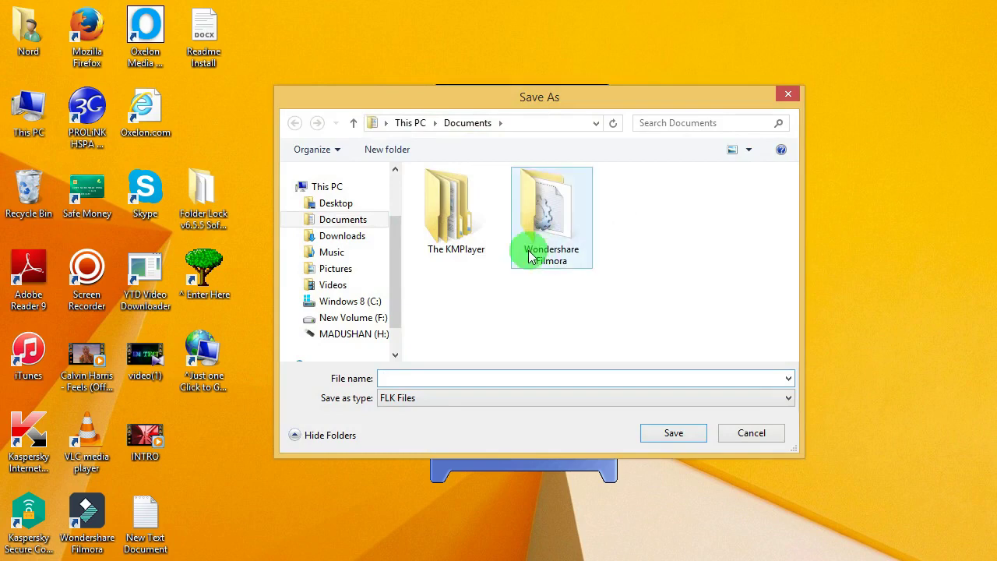
{"action": "left_click", "coordinate": [345, 318]}
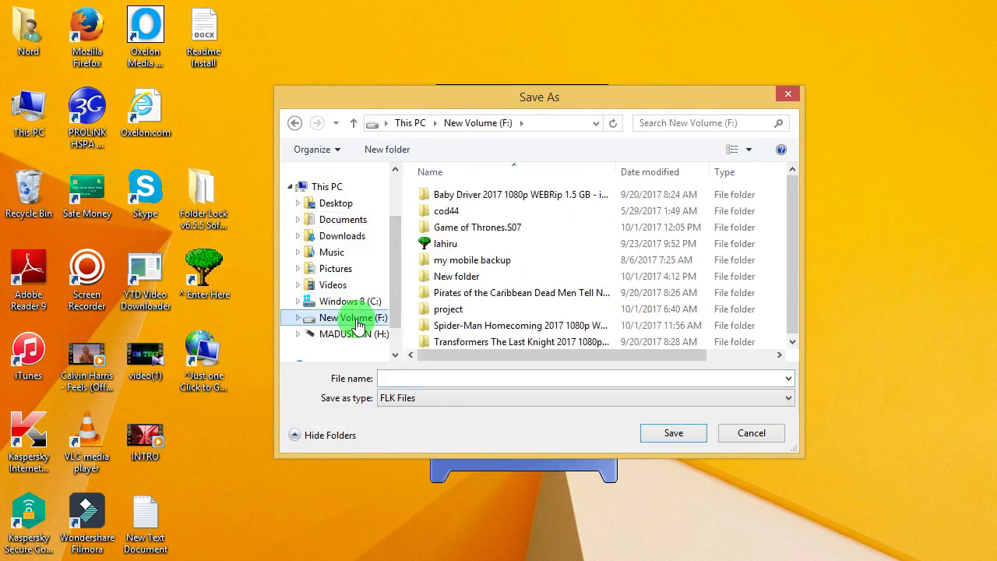
{"action": "scroll", "coordinate": [791, 257], "scroll_direction": "down", "scroll_amount": 1}
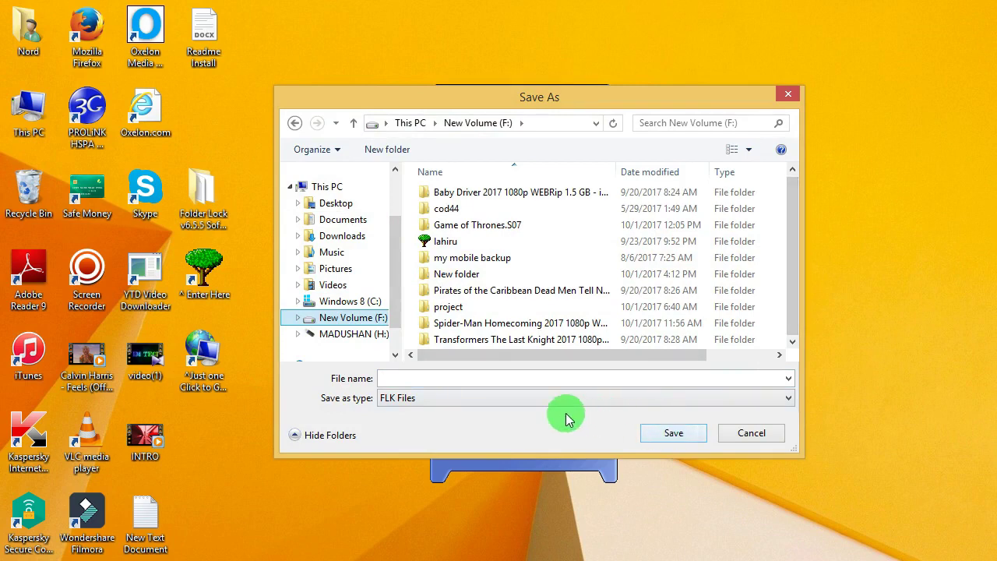
{"action": "left_click", "coordinate": [436, 398]}
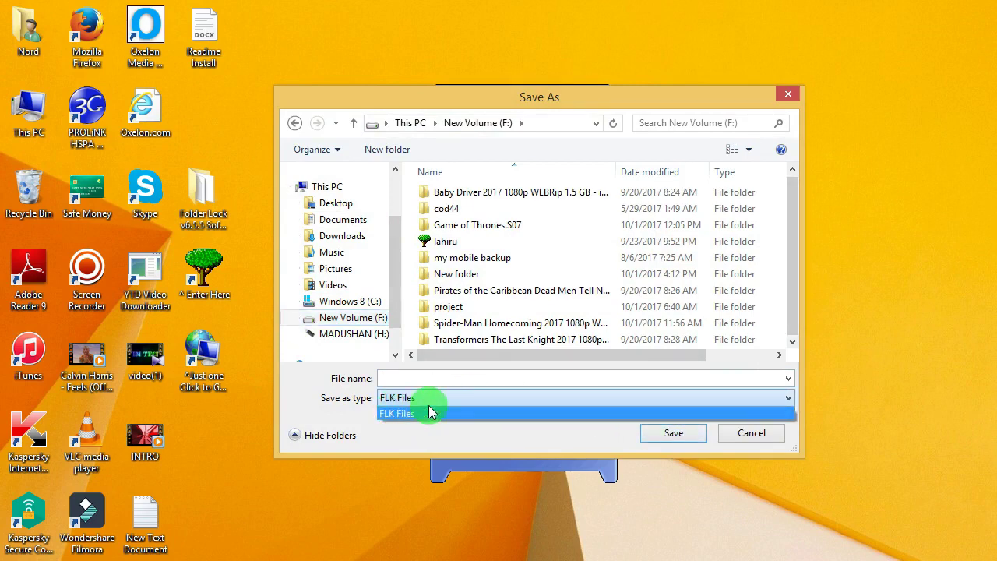
{"action": "left_click", "coordinate": [464, 380]}
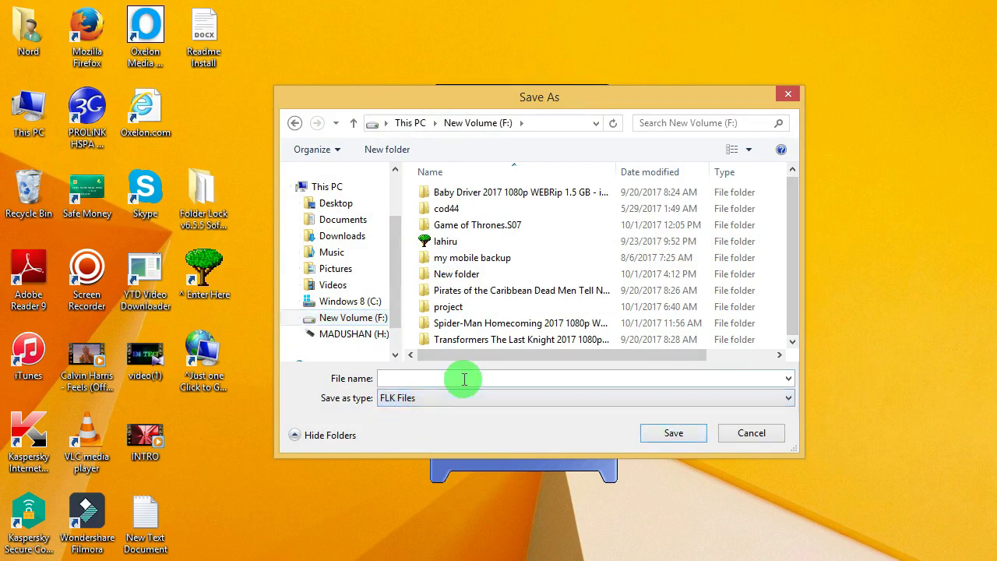
{"action": "left_click", "coordinate": [464, 379]}
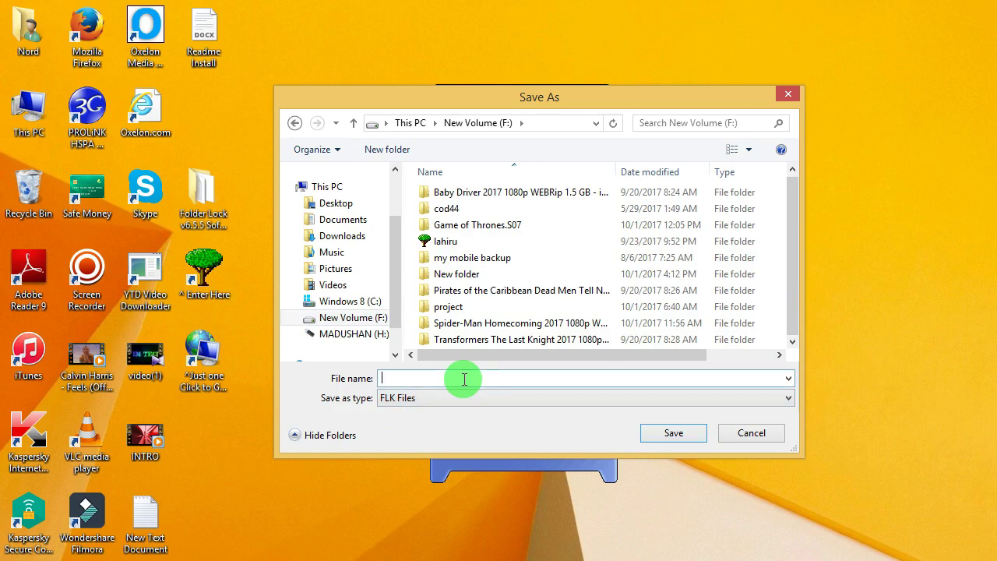
{"action": "type", "text": "lock"}
{"action": "key", "text": "Return"}
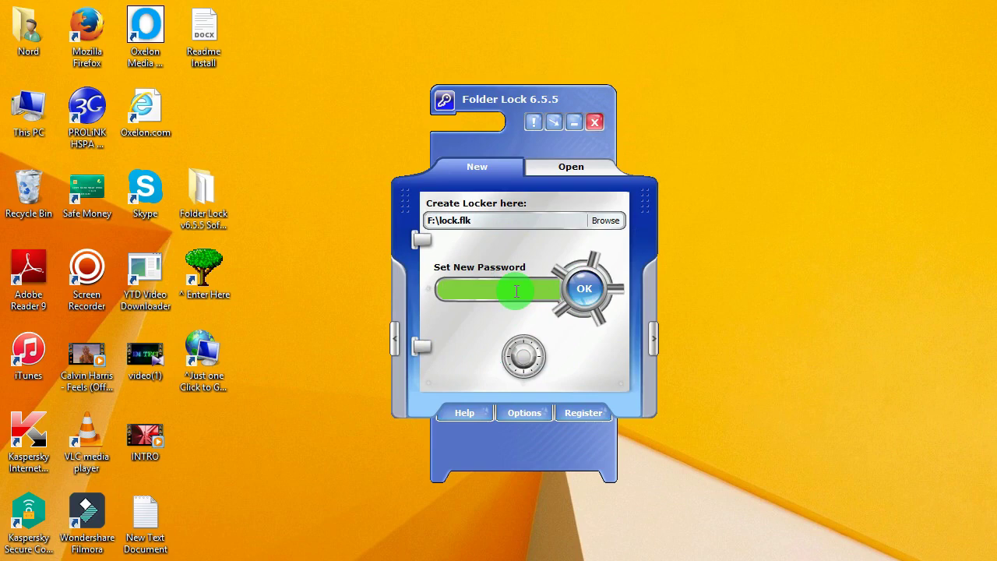
- Set and confirm the locker password to create and open F:\lock.flk
{"action": "type", "text": "123456"}
{"action": "left_click", "coordinate": [584, 289]}
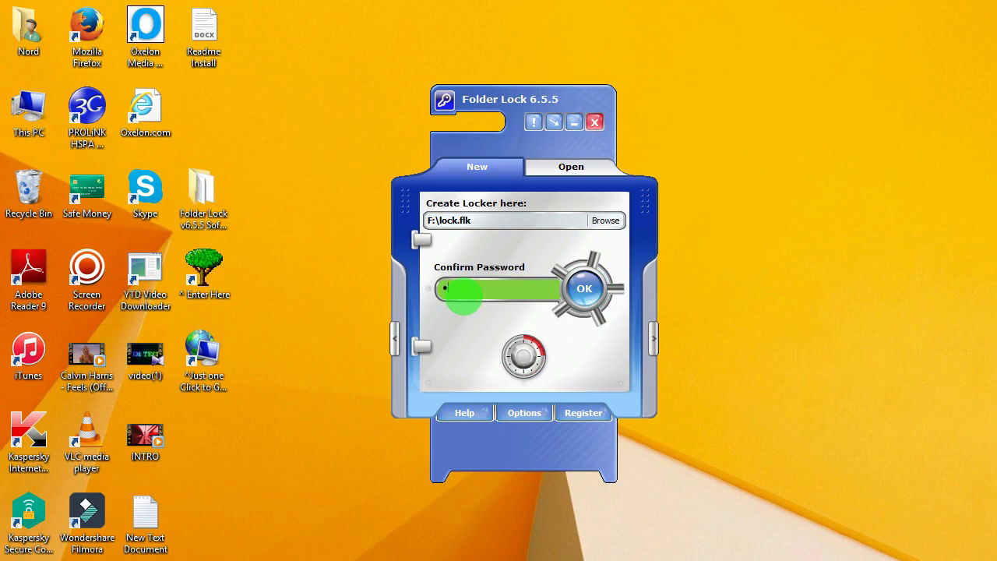
{"action": "type", "text": "******"}
{"action": "left_click", "coordinate": [584, 289]}
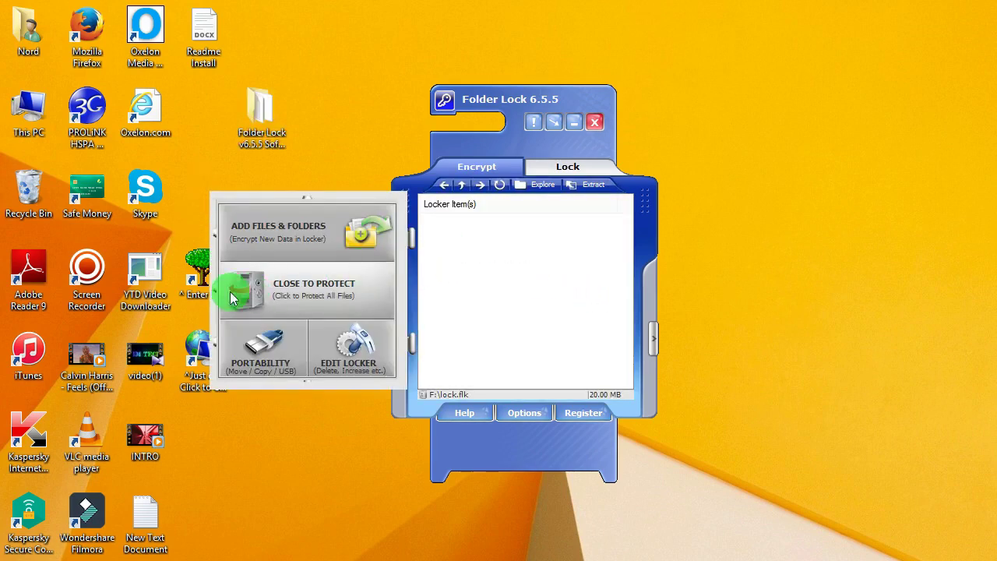
- Check the lock (Z:) drive in This PC, finding it empty
{"action": "double_click", "coordinate": [28, 124]}
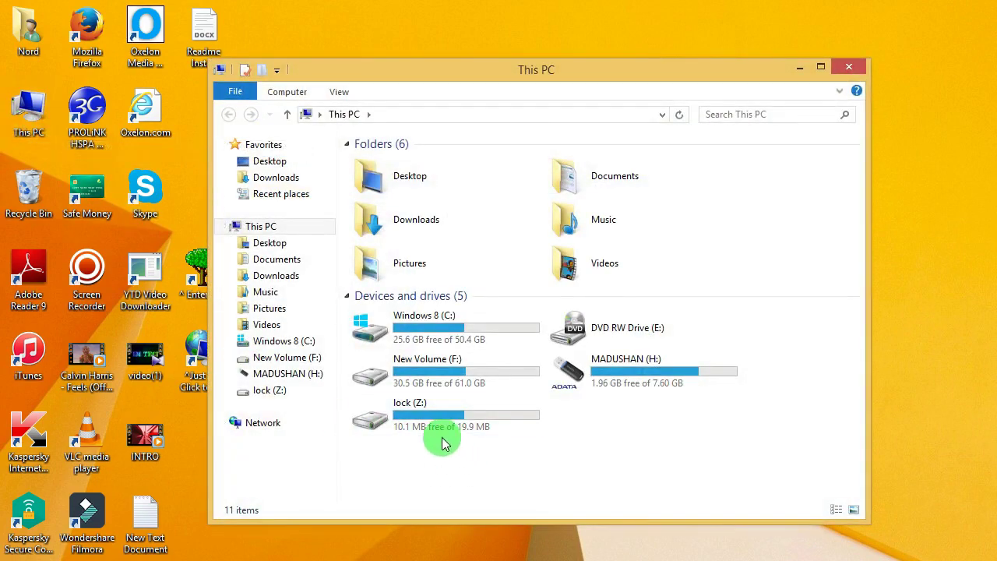
{"action": "left_click", "coordinate": [424, 418]}
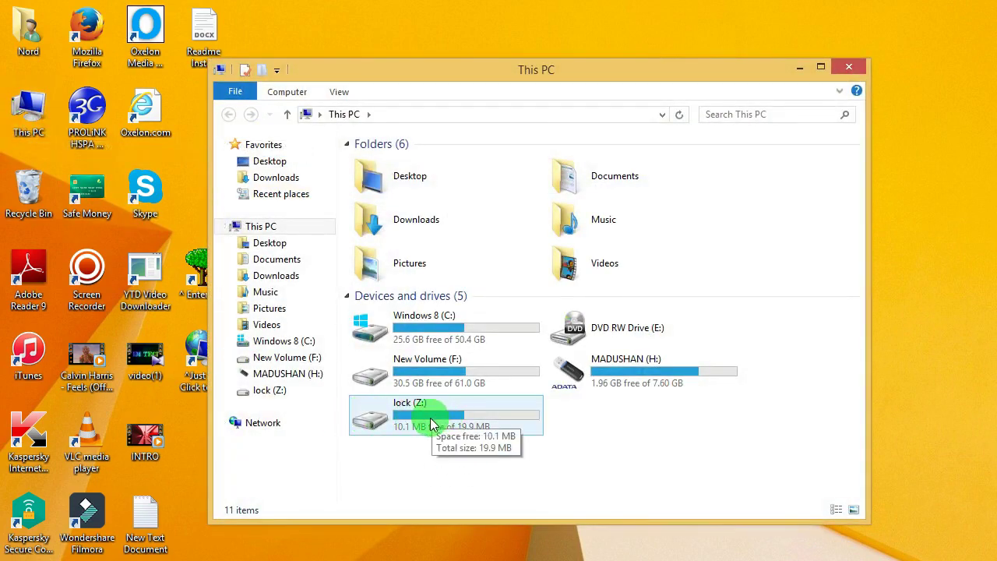
{"action": "double_click", "coordinate": [433, 421]}
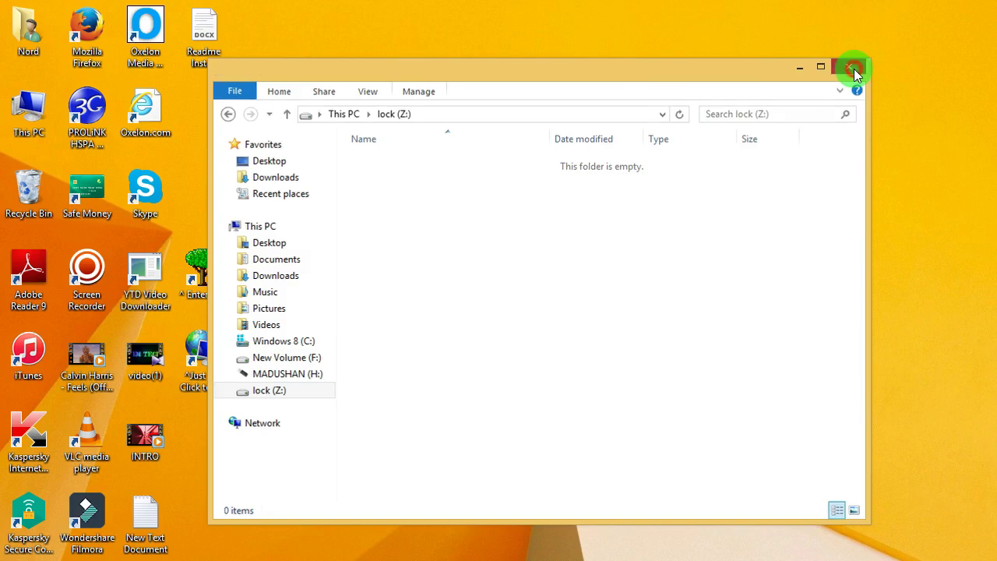
{"action": "left_click", "coordinate": [849, 67]}
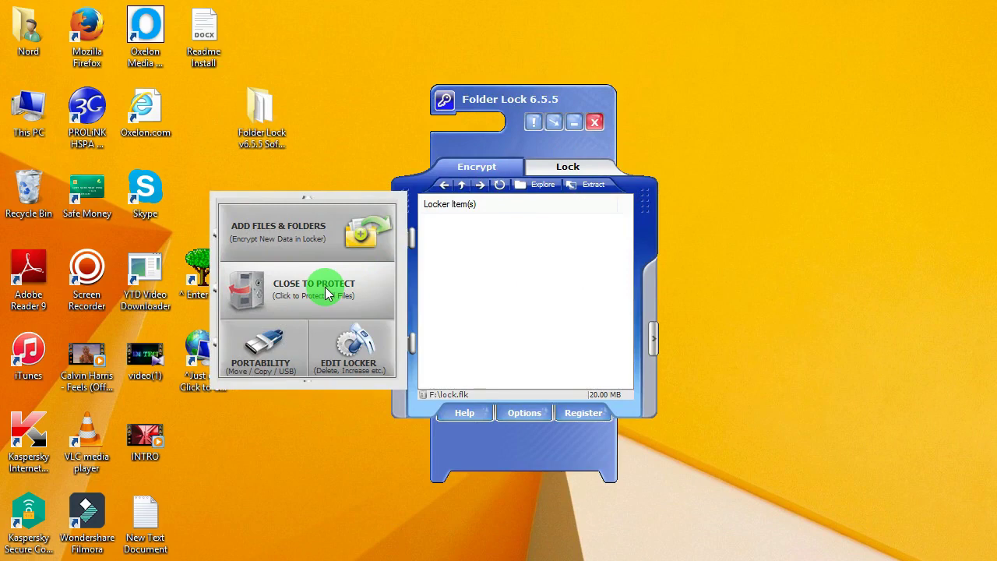
- Minimize Folder Lock and copy the desktop Readme Install document into lock (Z:)
{"action": "left_click", "coordinate": [574, 123]}
{"action": "double_click", "coordinate": [29, 109]}
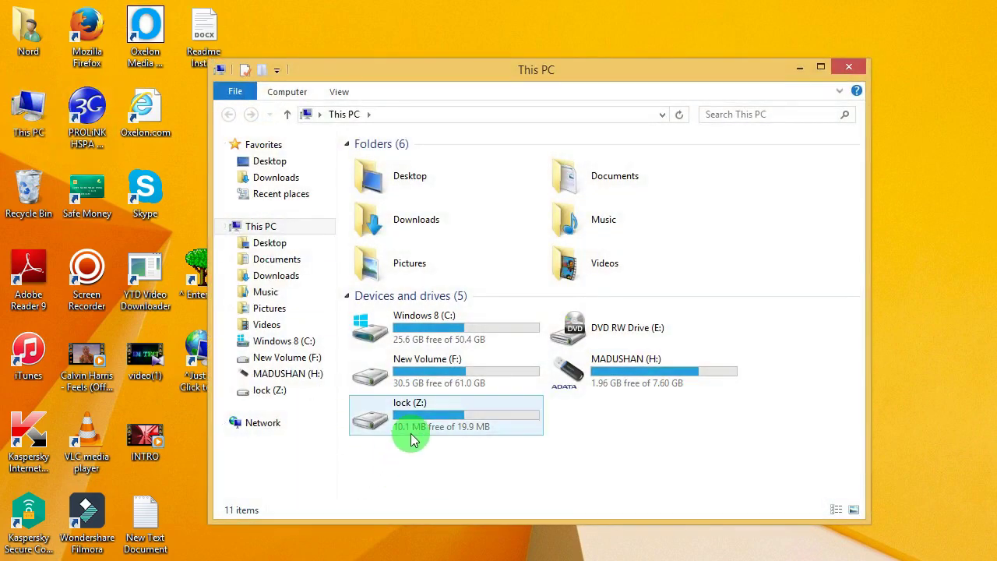
{"action": "double_click", "coordinate": [411, 433]}
{"action": "left_click_drag", "start_coordinate": [202, 32], "coordinate": [441, 281]}
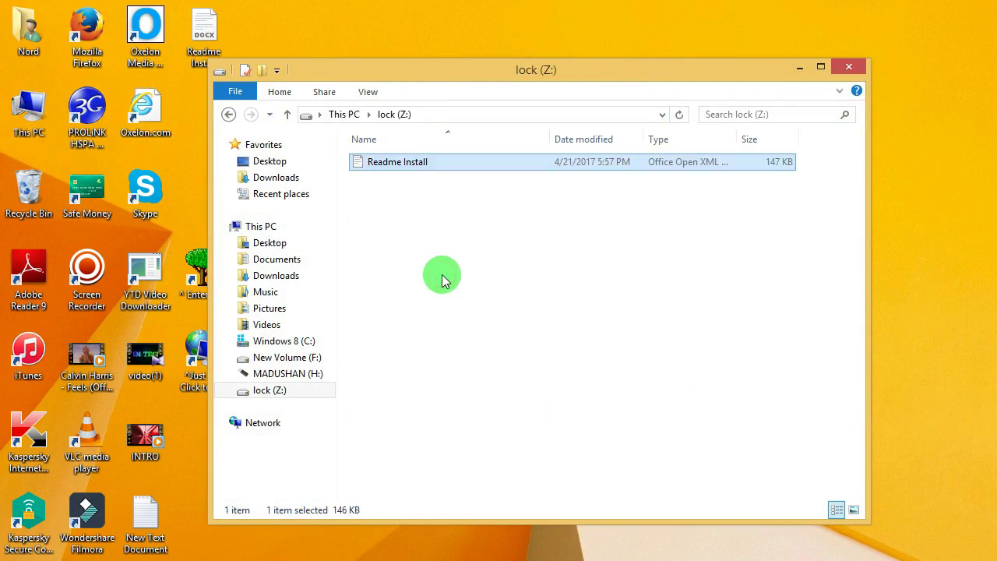
{"action": "left_click", "coordinate": [849, 68]}
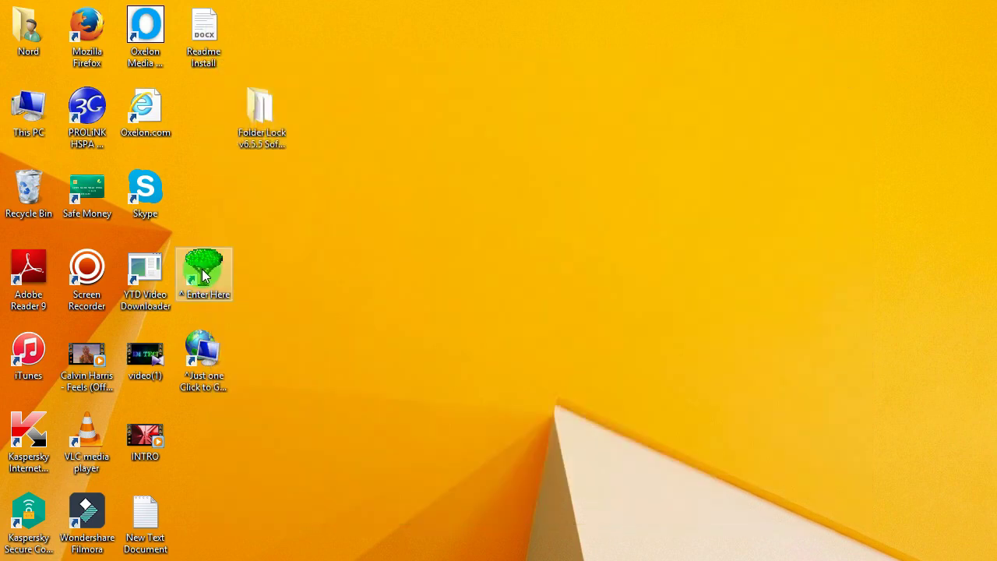
- Close the locker to protect it and delete Readme Install from the desktop
{"action": "left_click", "coordinate": [257, 557]}
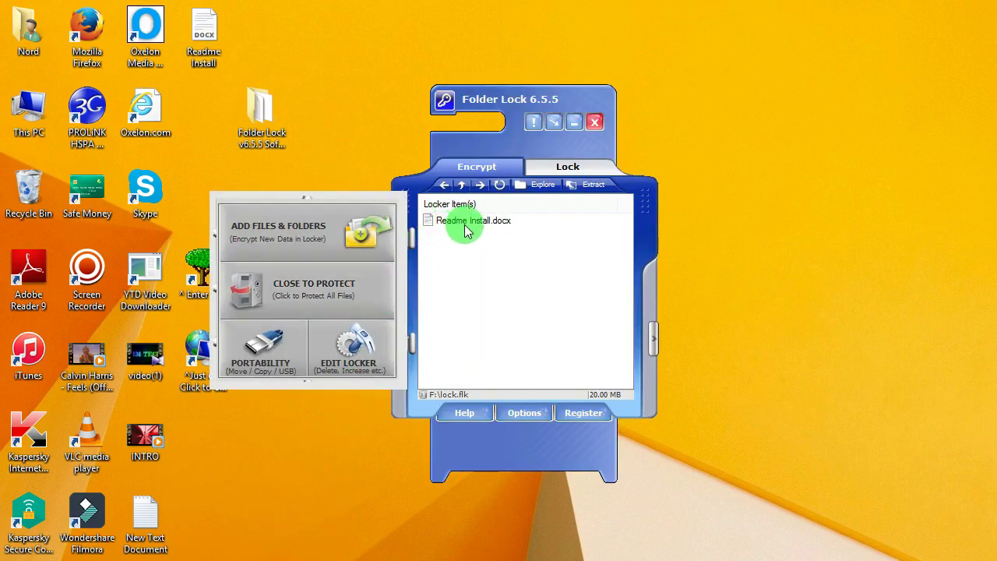
{"action": "left_click", "coordinate": [315, 311]}
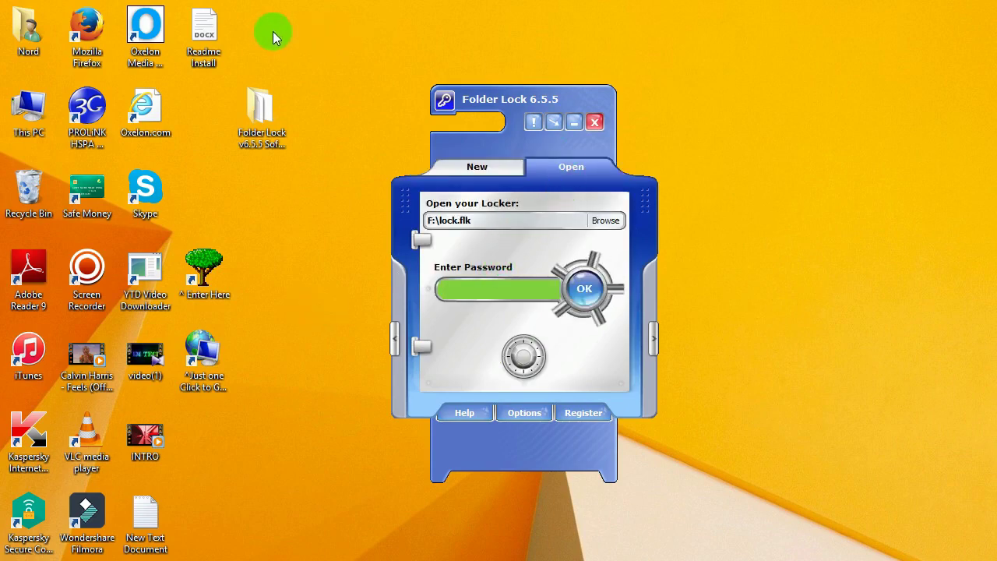
{"action": "right_click", "coordinate": [195, 62]}
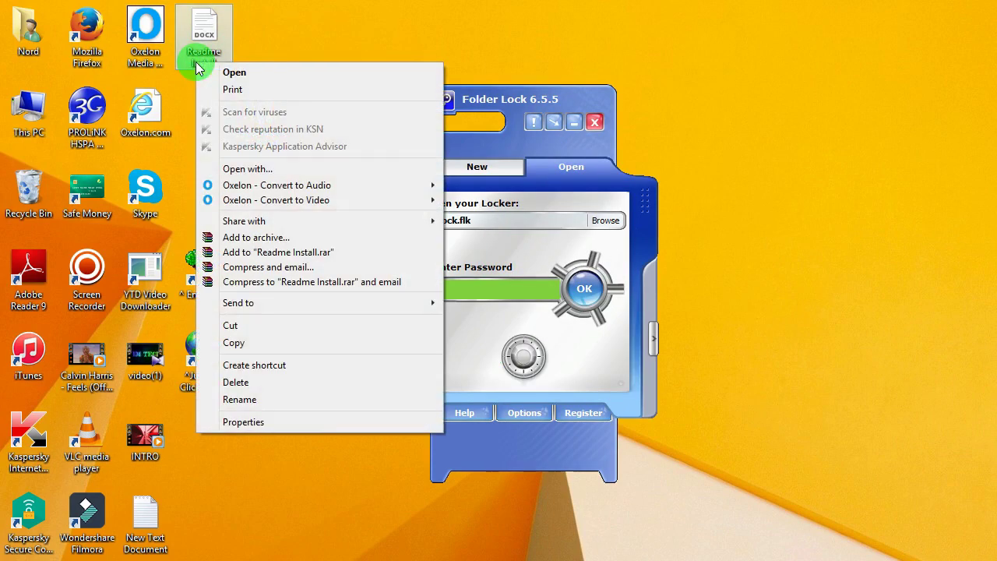
{"action": "left_click", "coordinate": [270, 383]}
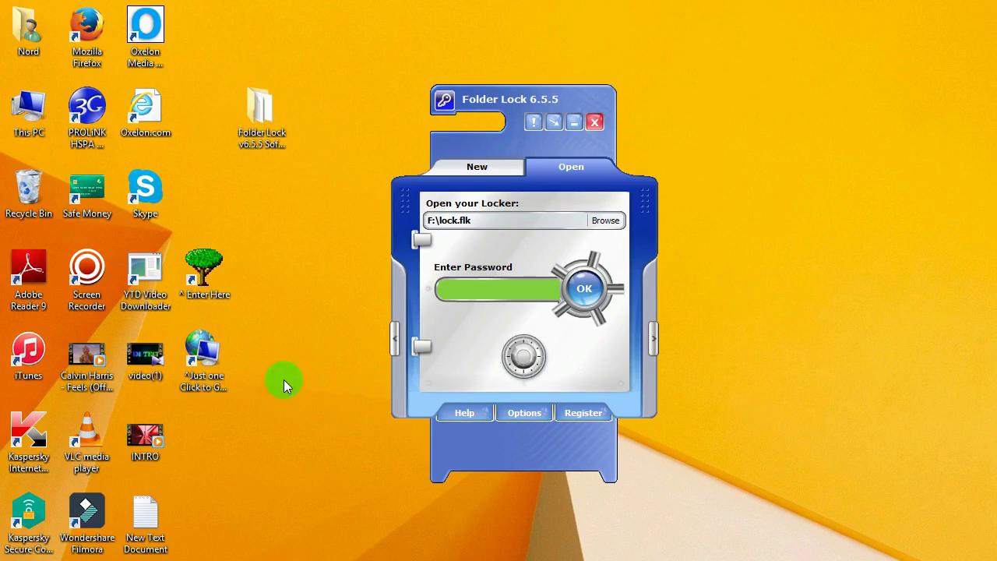
- Exit and reopen Folder Lock, then enter the password for F:\lock.flk
{"action": "left_click", "coordinate": [595, 123]}
{"action": "mouse_move", "coordinate": [255, 558]}
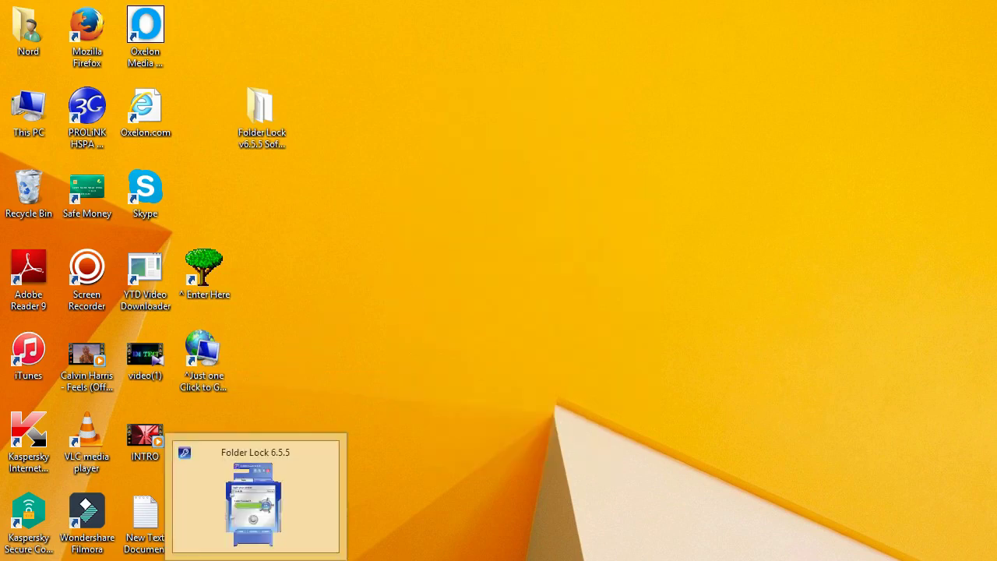
{"action": "left_click", "coordinate": [255, 498]}
{"action": "left_click", "coordinate": [489, 291]}
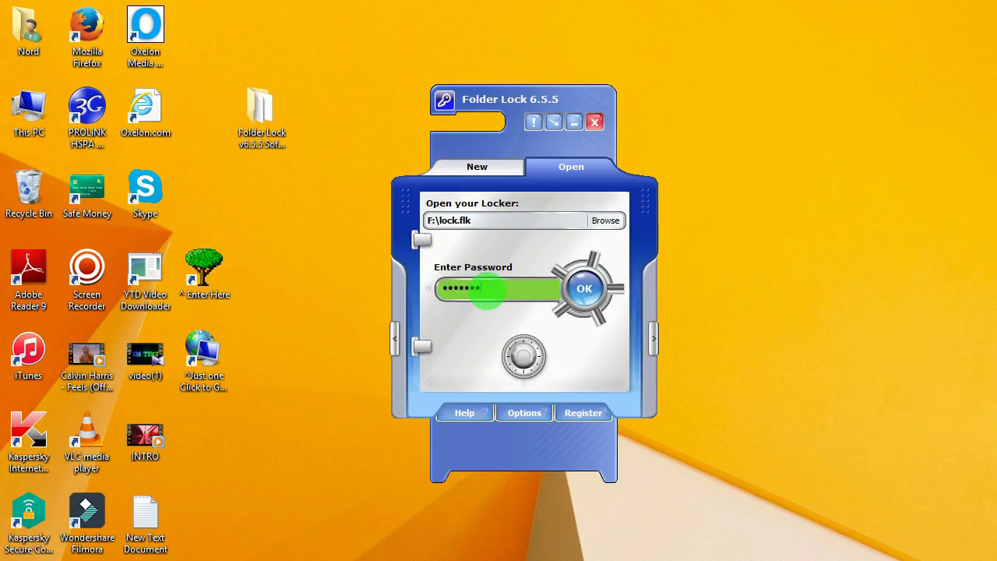
- Open the locker and confirm Readme Install is present on the lock (Z:) drive
{"action": "left_click", "coordinate": [571, 288]}
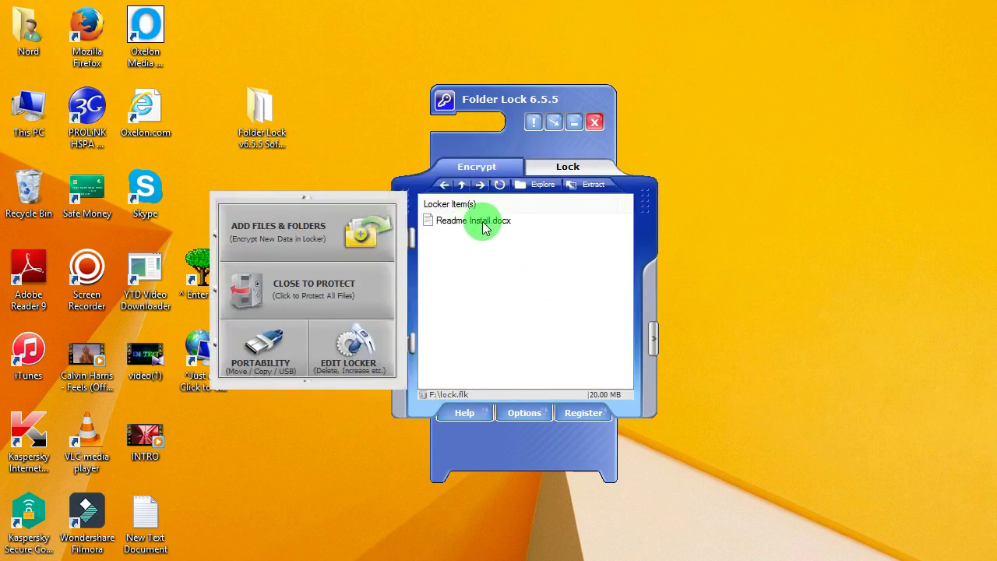
{"action": "double_click", "coordinate": [42, 117]}
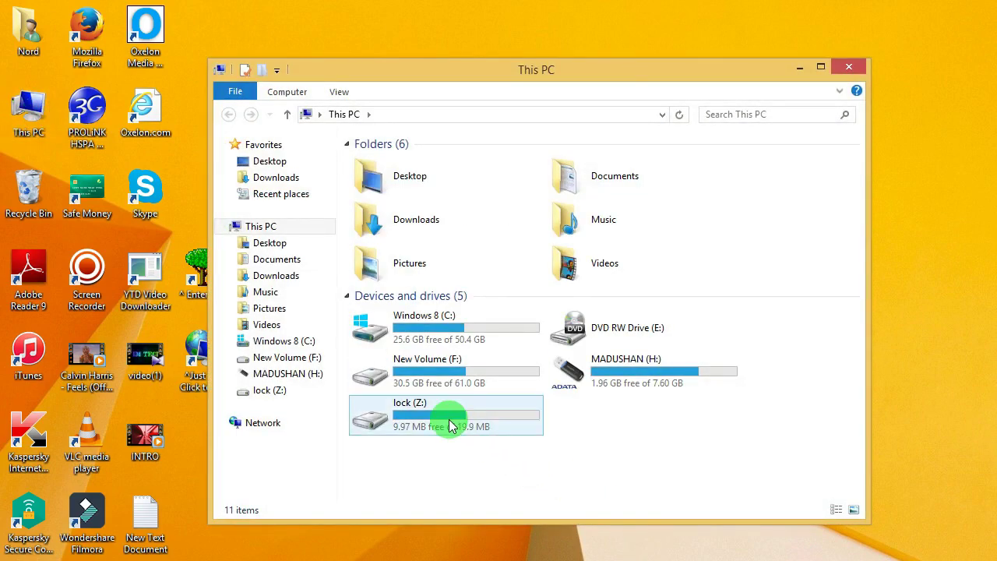
{"action": "double_click", "coordinate": [447, 421]}
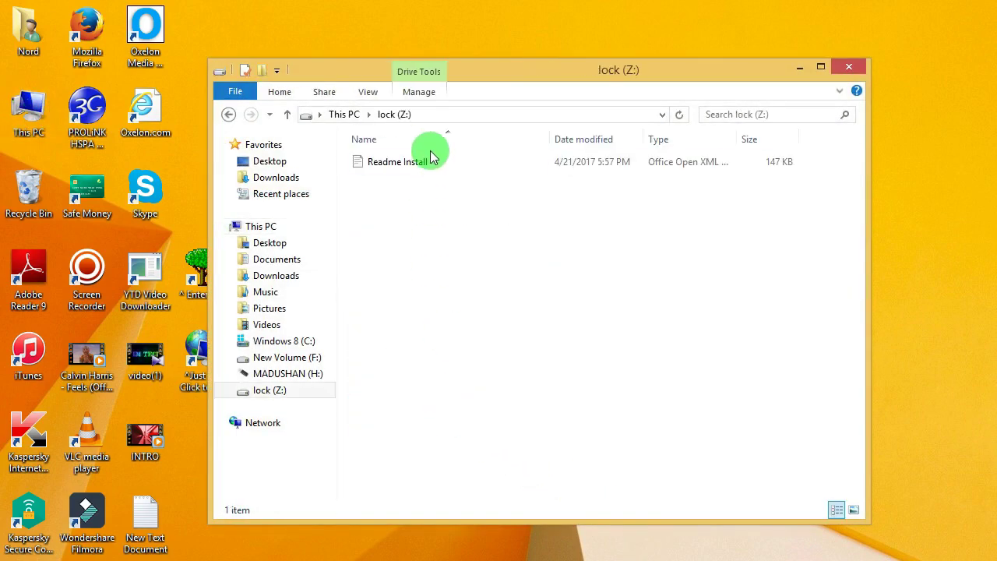
{"action": "left_click", "coordinate": [430, 160]}
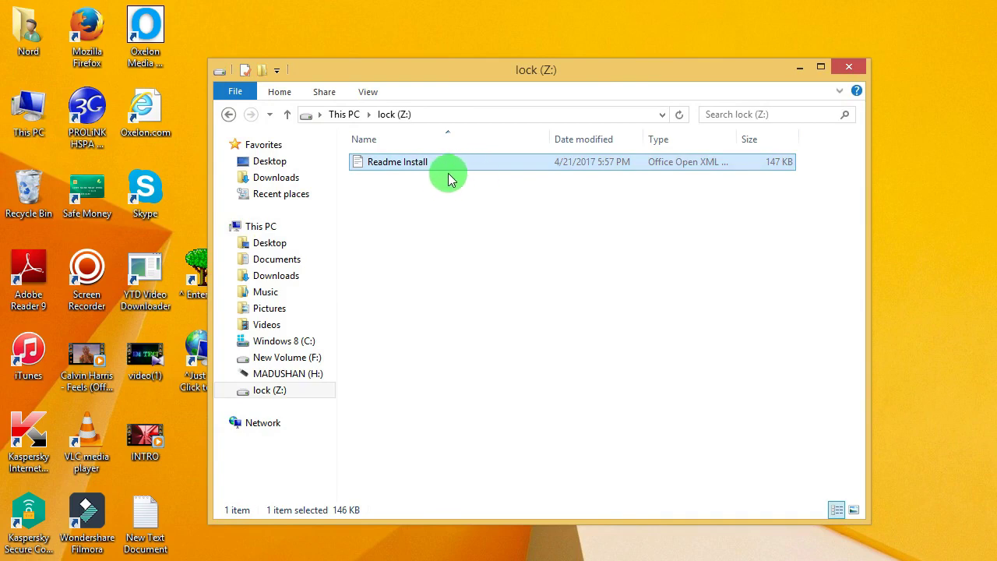
- Close the Z: window, close the locker to protect F:\lock.flk, and exit Folder Lock
{"action": "left_click", "coordinate": [857, 73]}
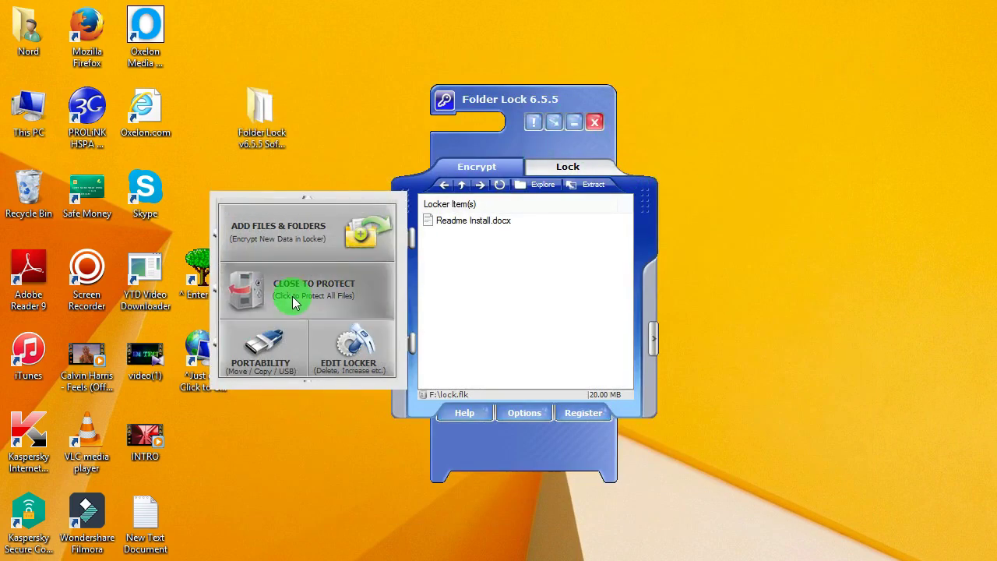
{"action": "left_click", "coordinate": [292, 294]}
{"action": "left_click", "coordinate": [549, 164]}
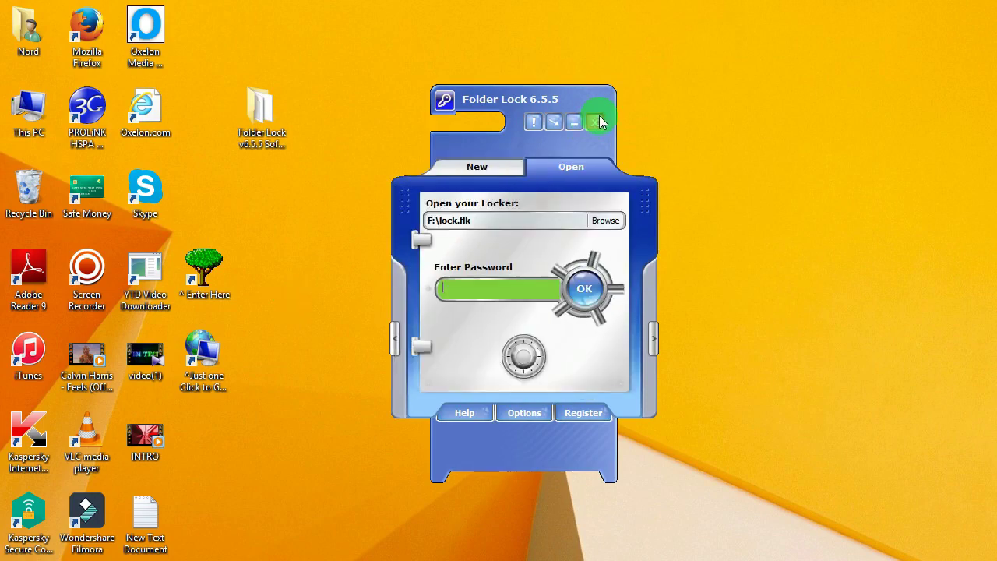